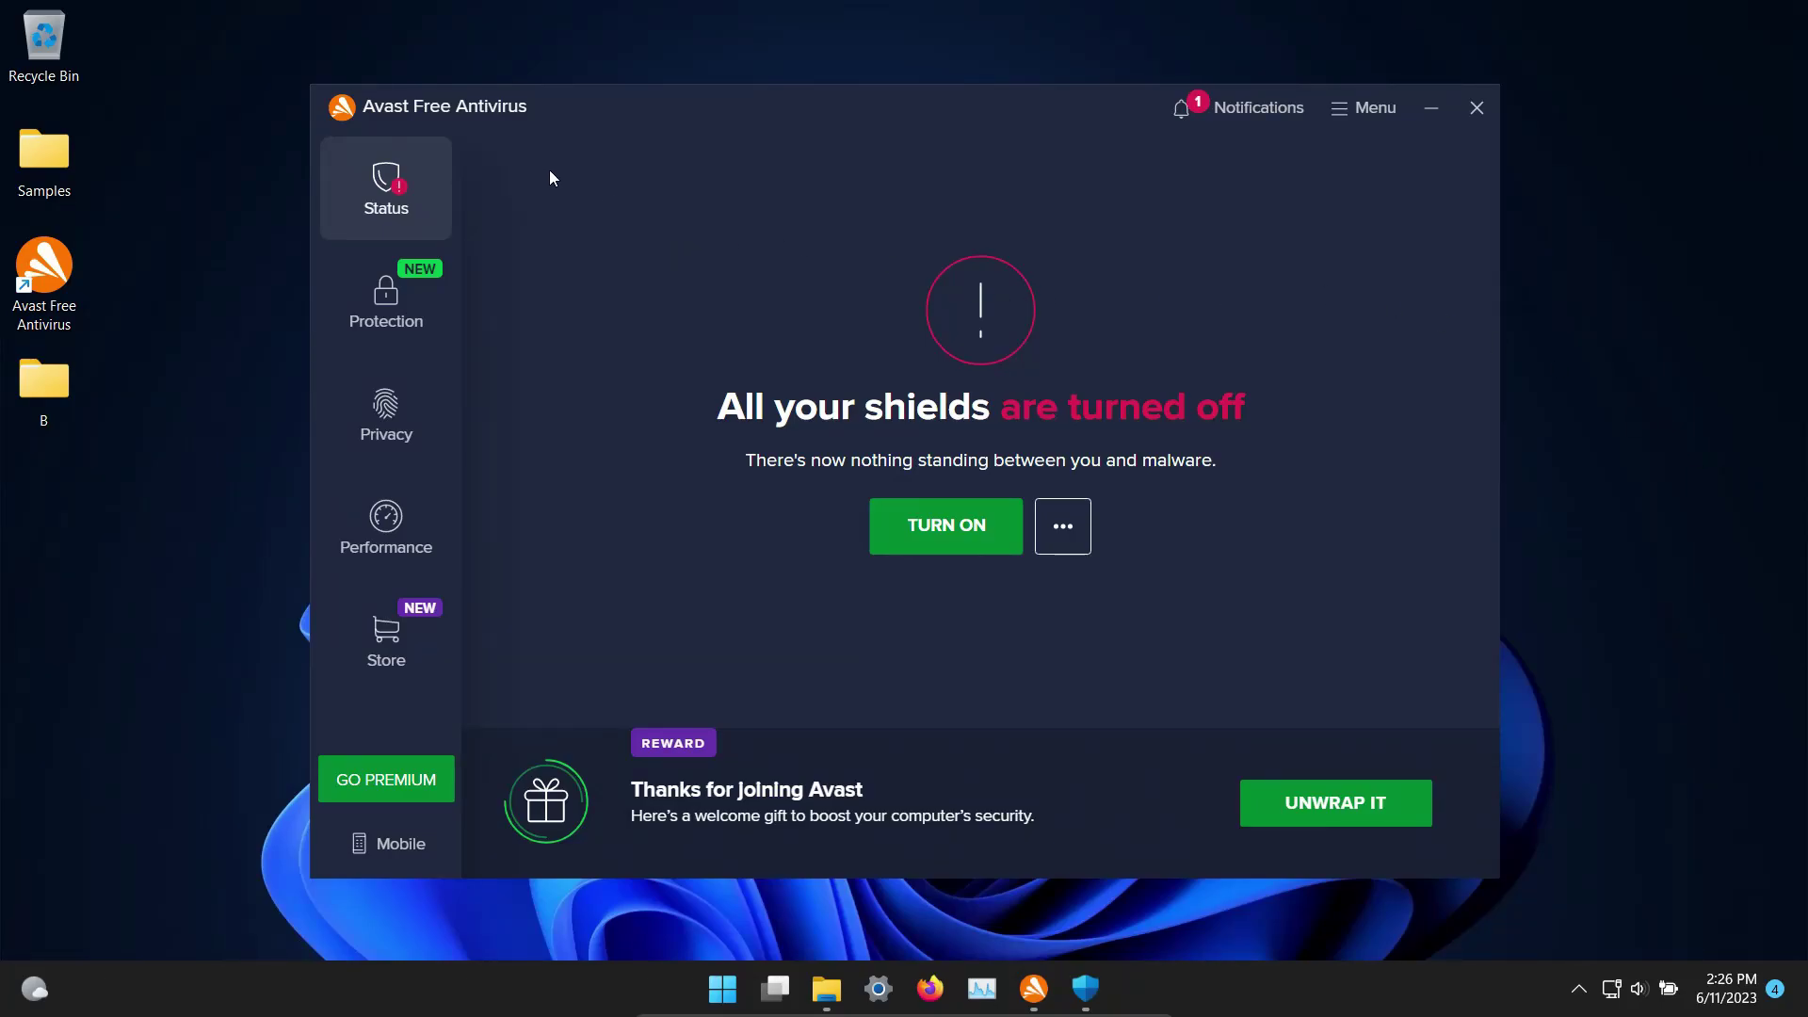
Open the 460-file Samples folder and scroll through its contents.
double_click(47, 155)
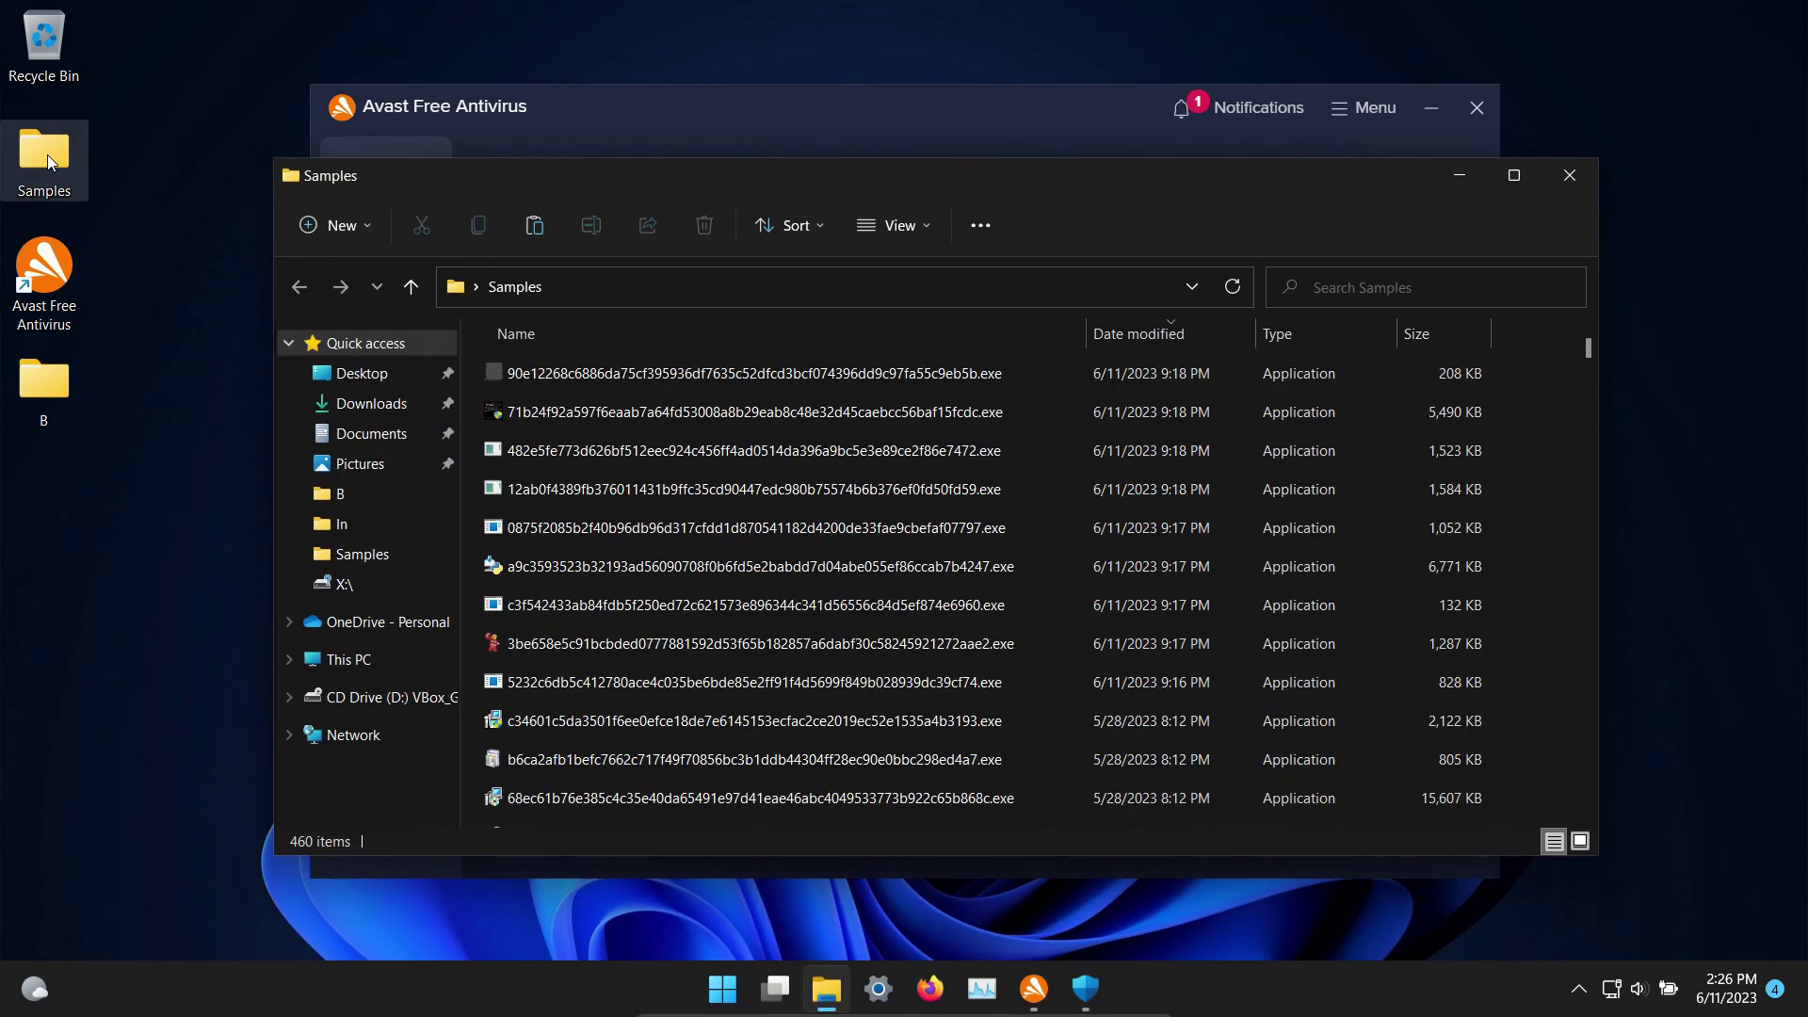
scroll(897, 511, "down", 20)
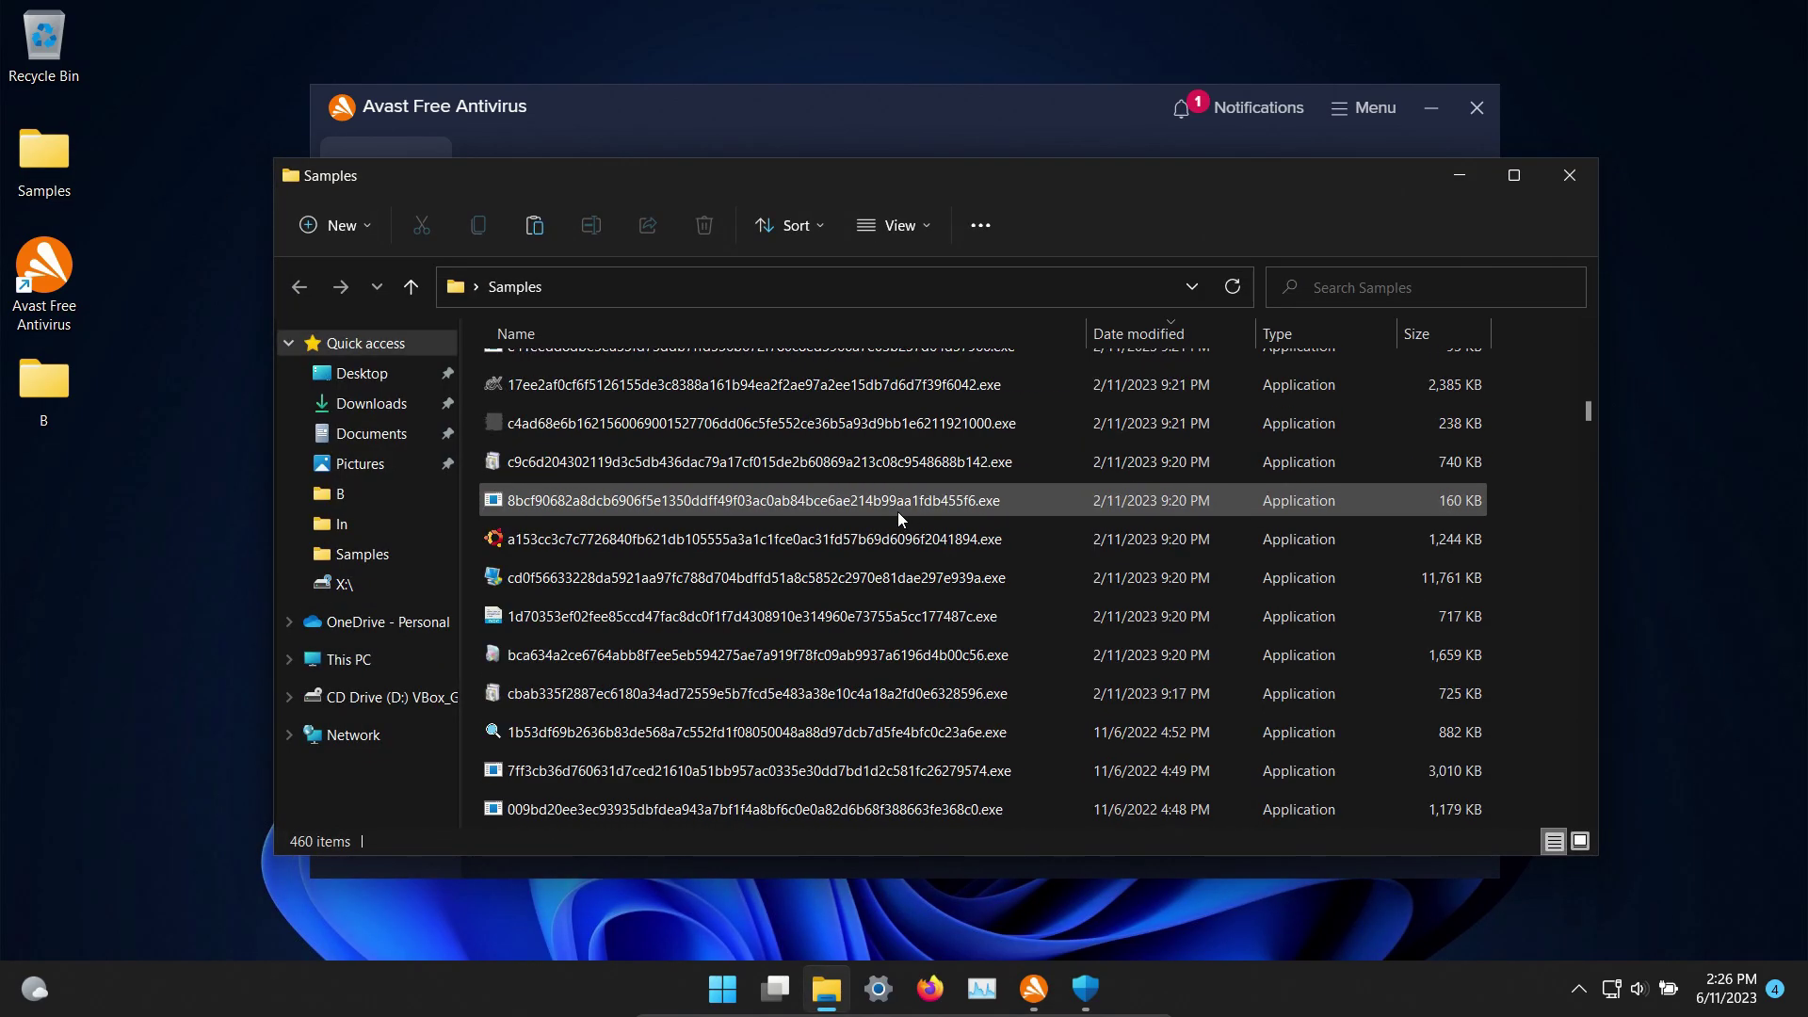
scroll(897, 511, "down", 20)
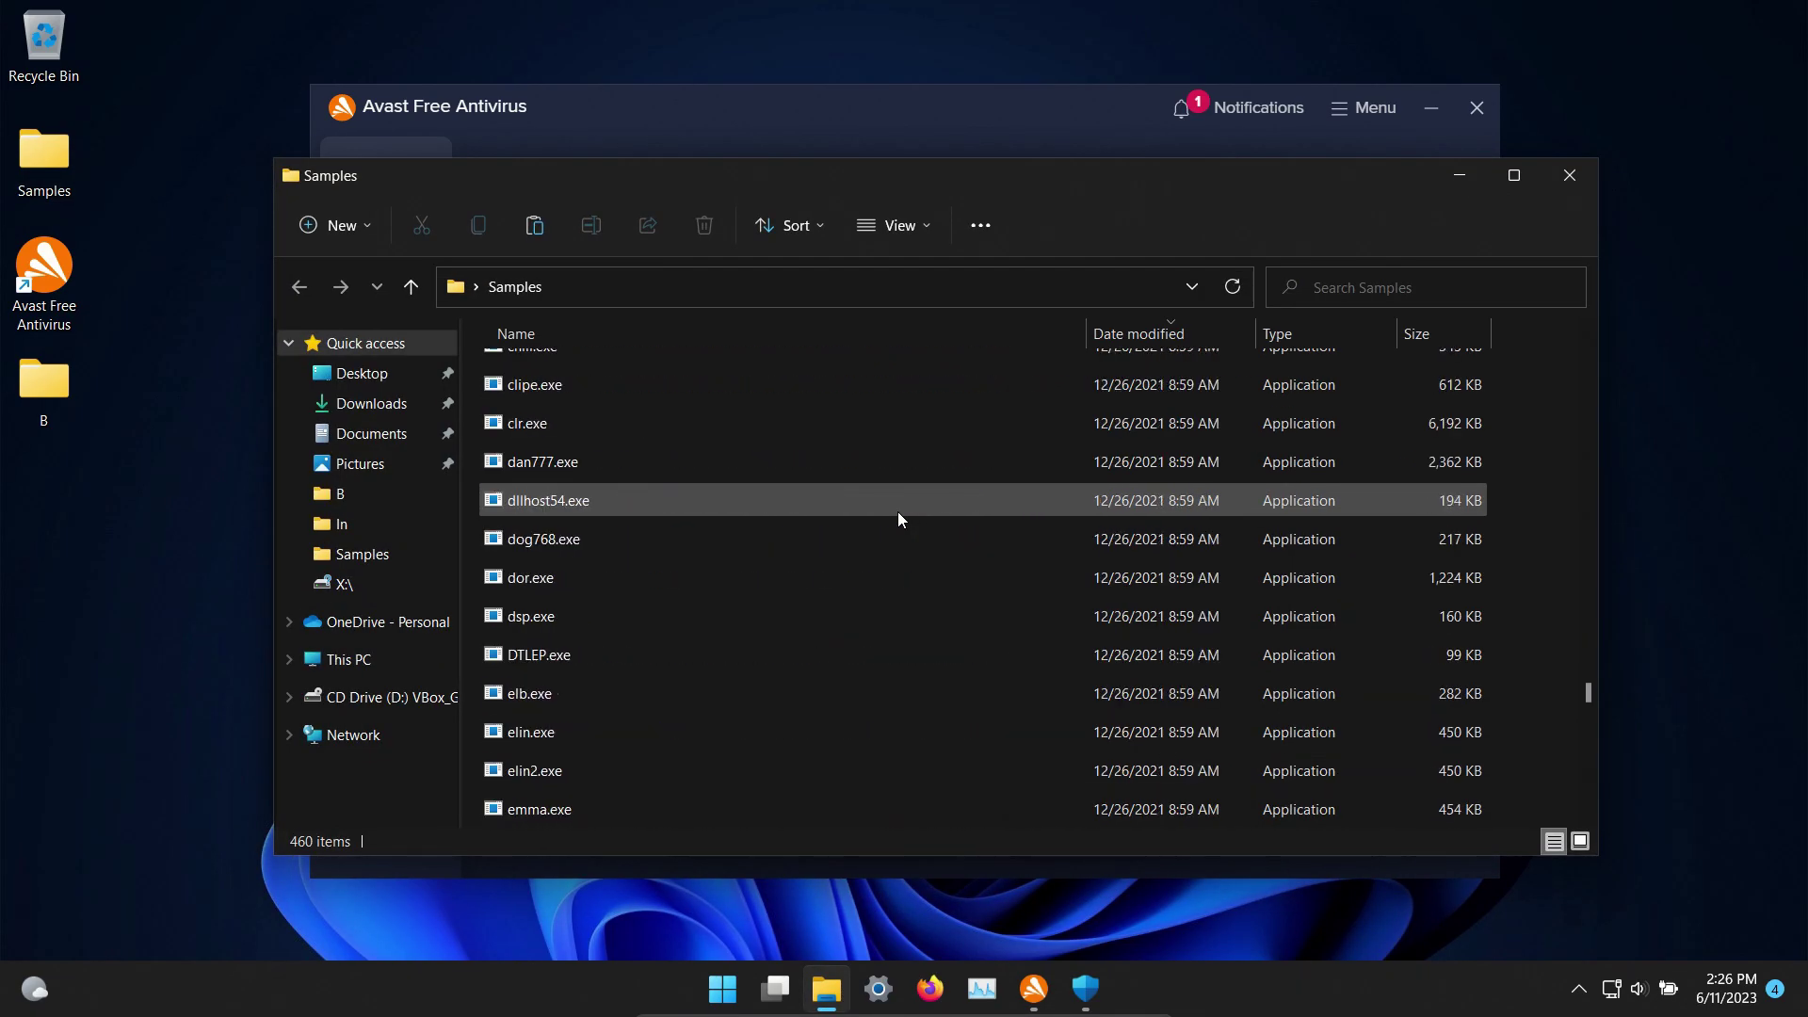
scroll(897, 512, "up", 20)
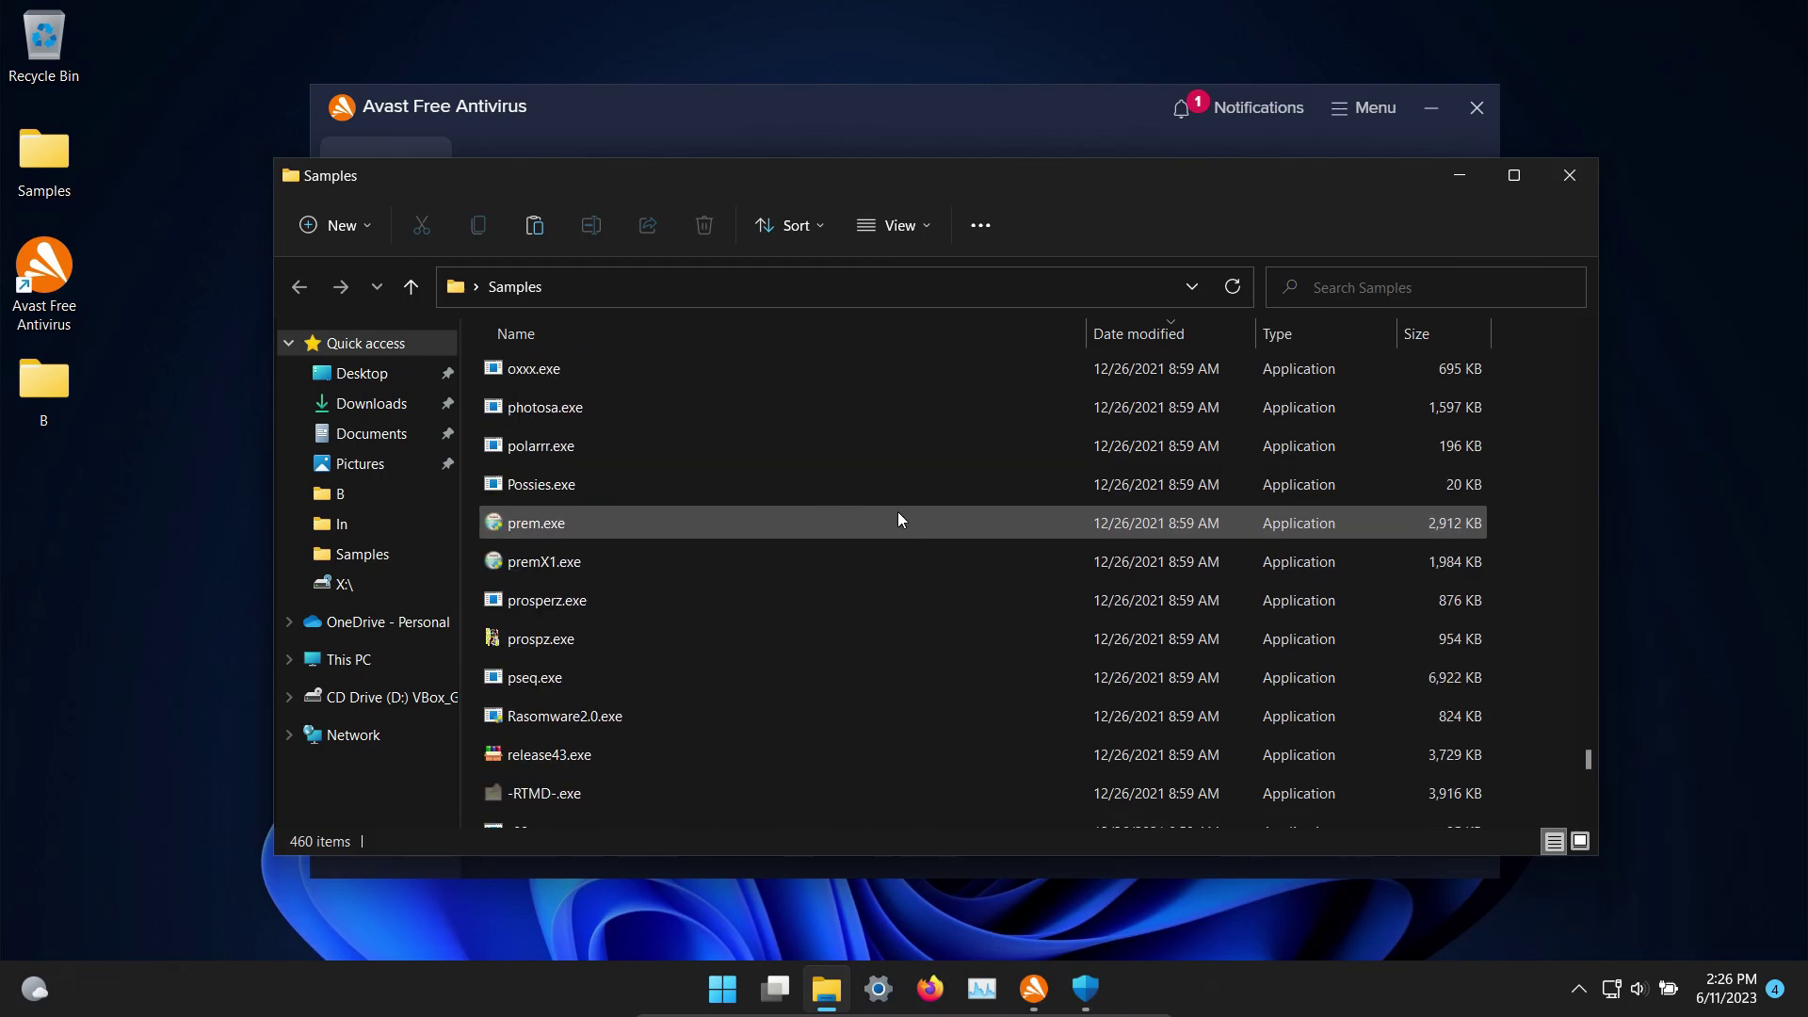
scroll(898, 514, "up", 20)
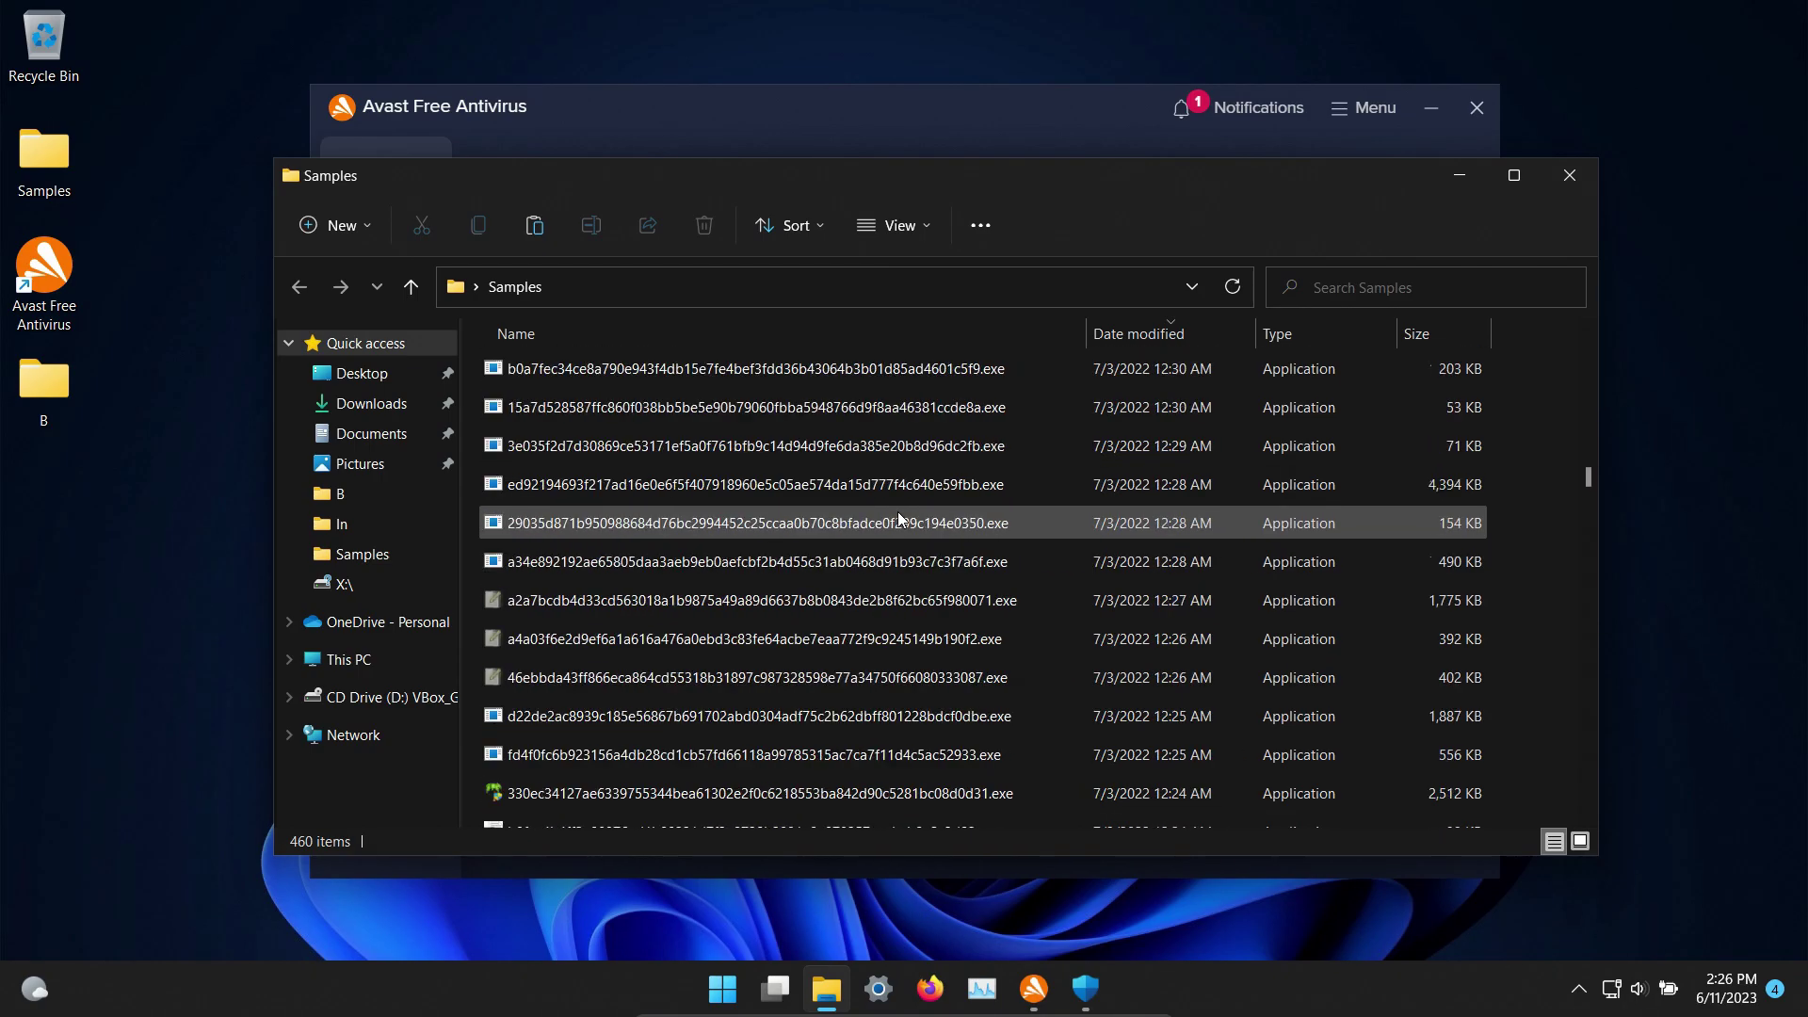
scroll(900, 516, "up", 20)
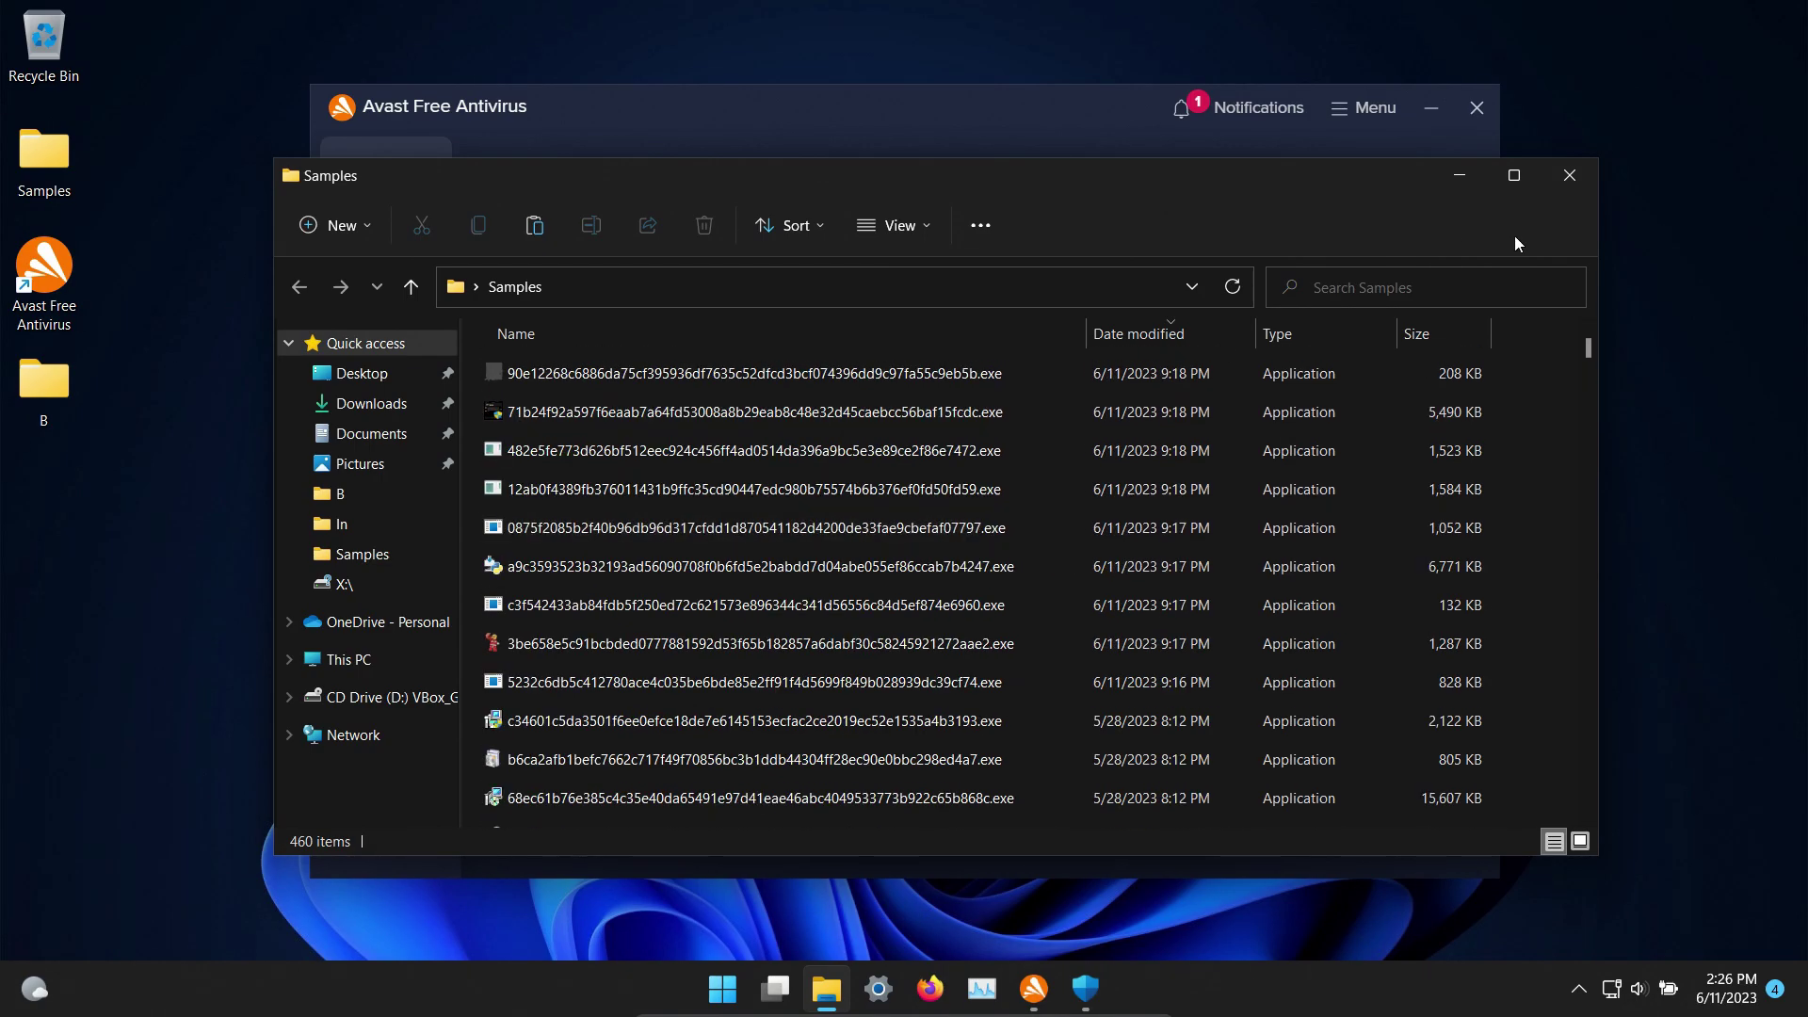
Update Avast's engine and virus definitions to version 230611-6, then close the settings.
left_click(1464, 174)
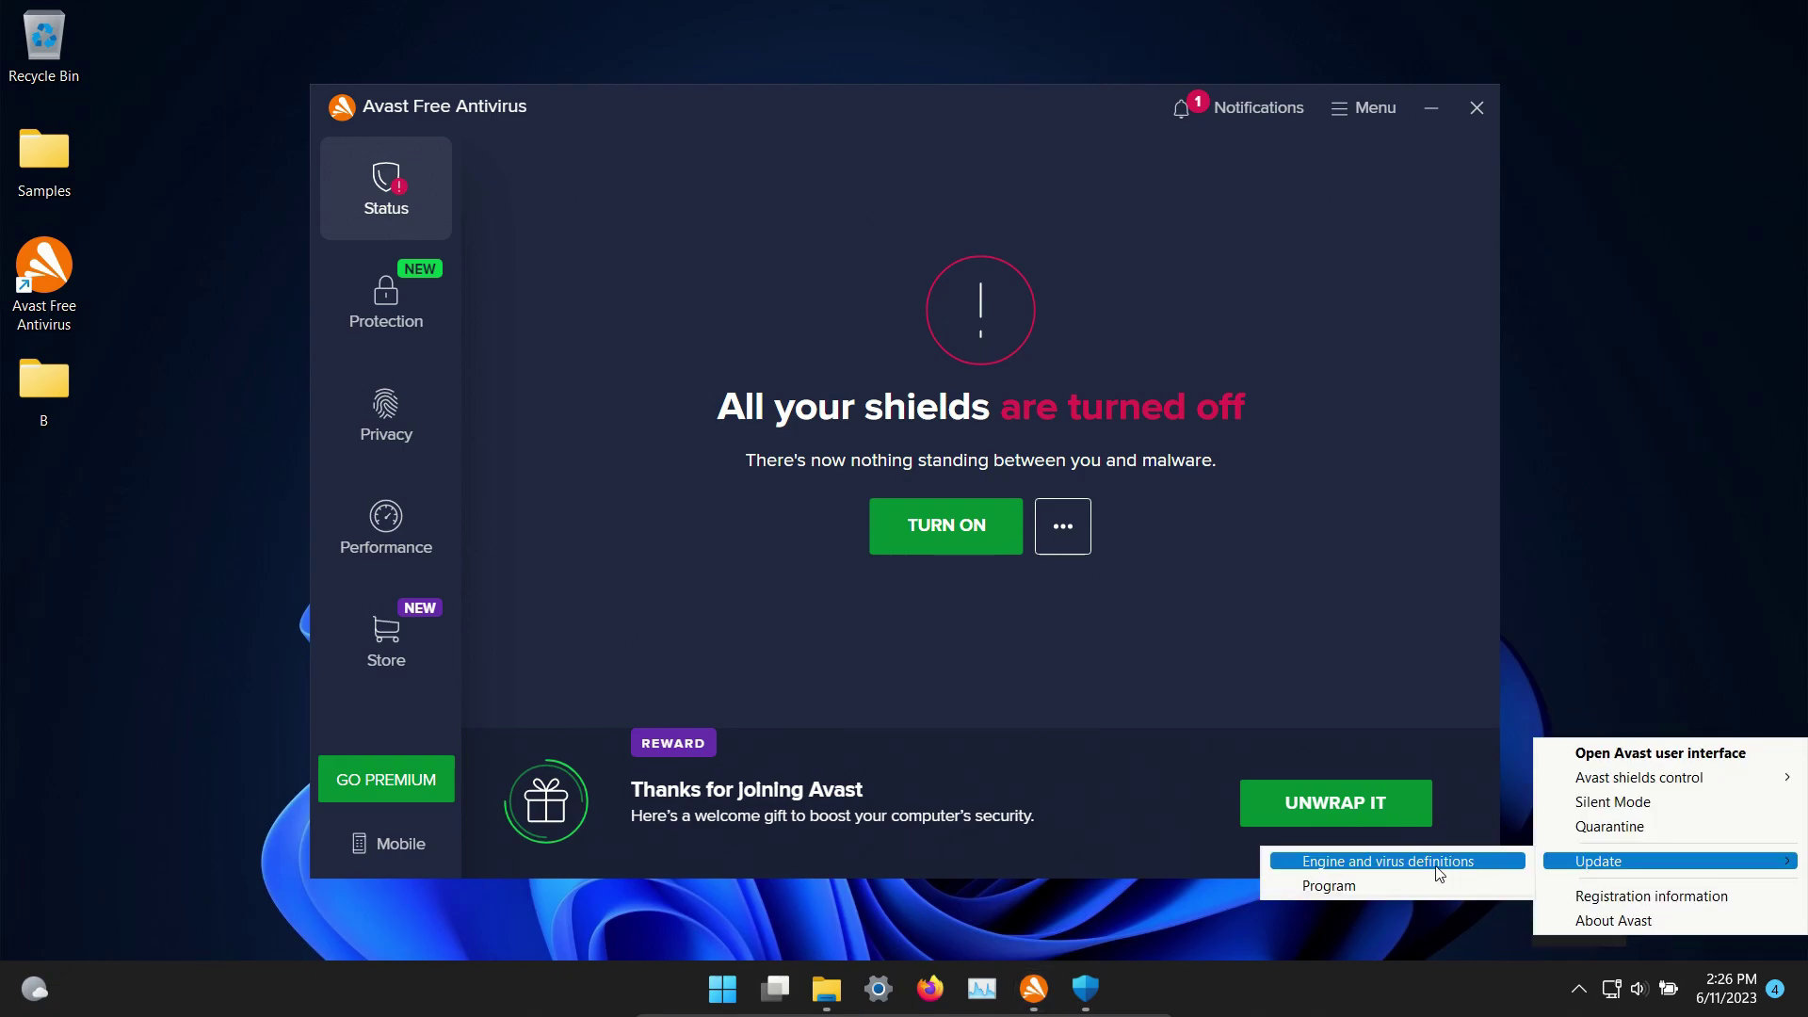
left_click(1433, 863)
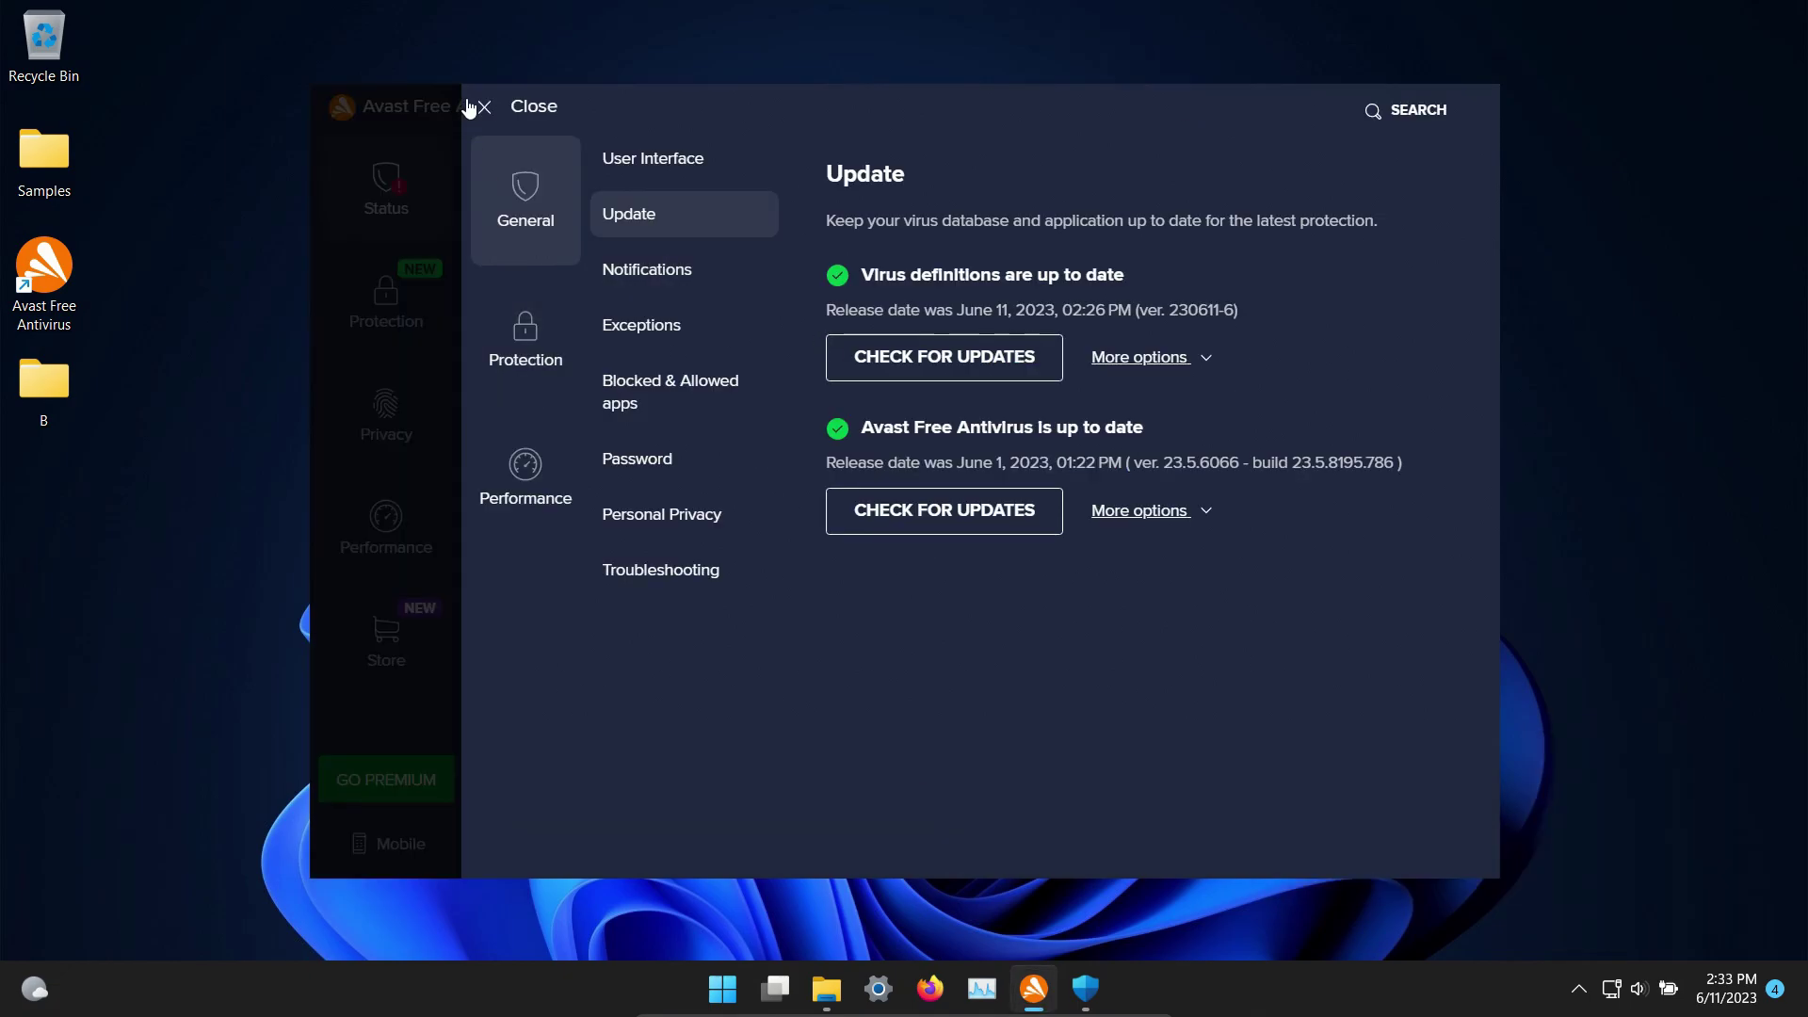
left_click(484, 111)
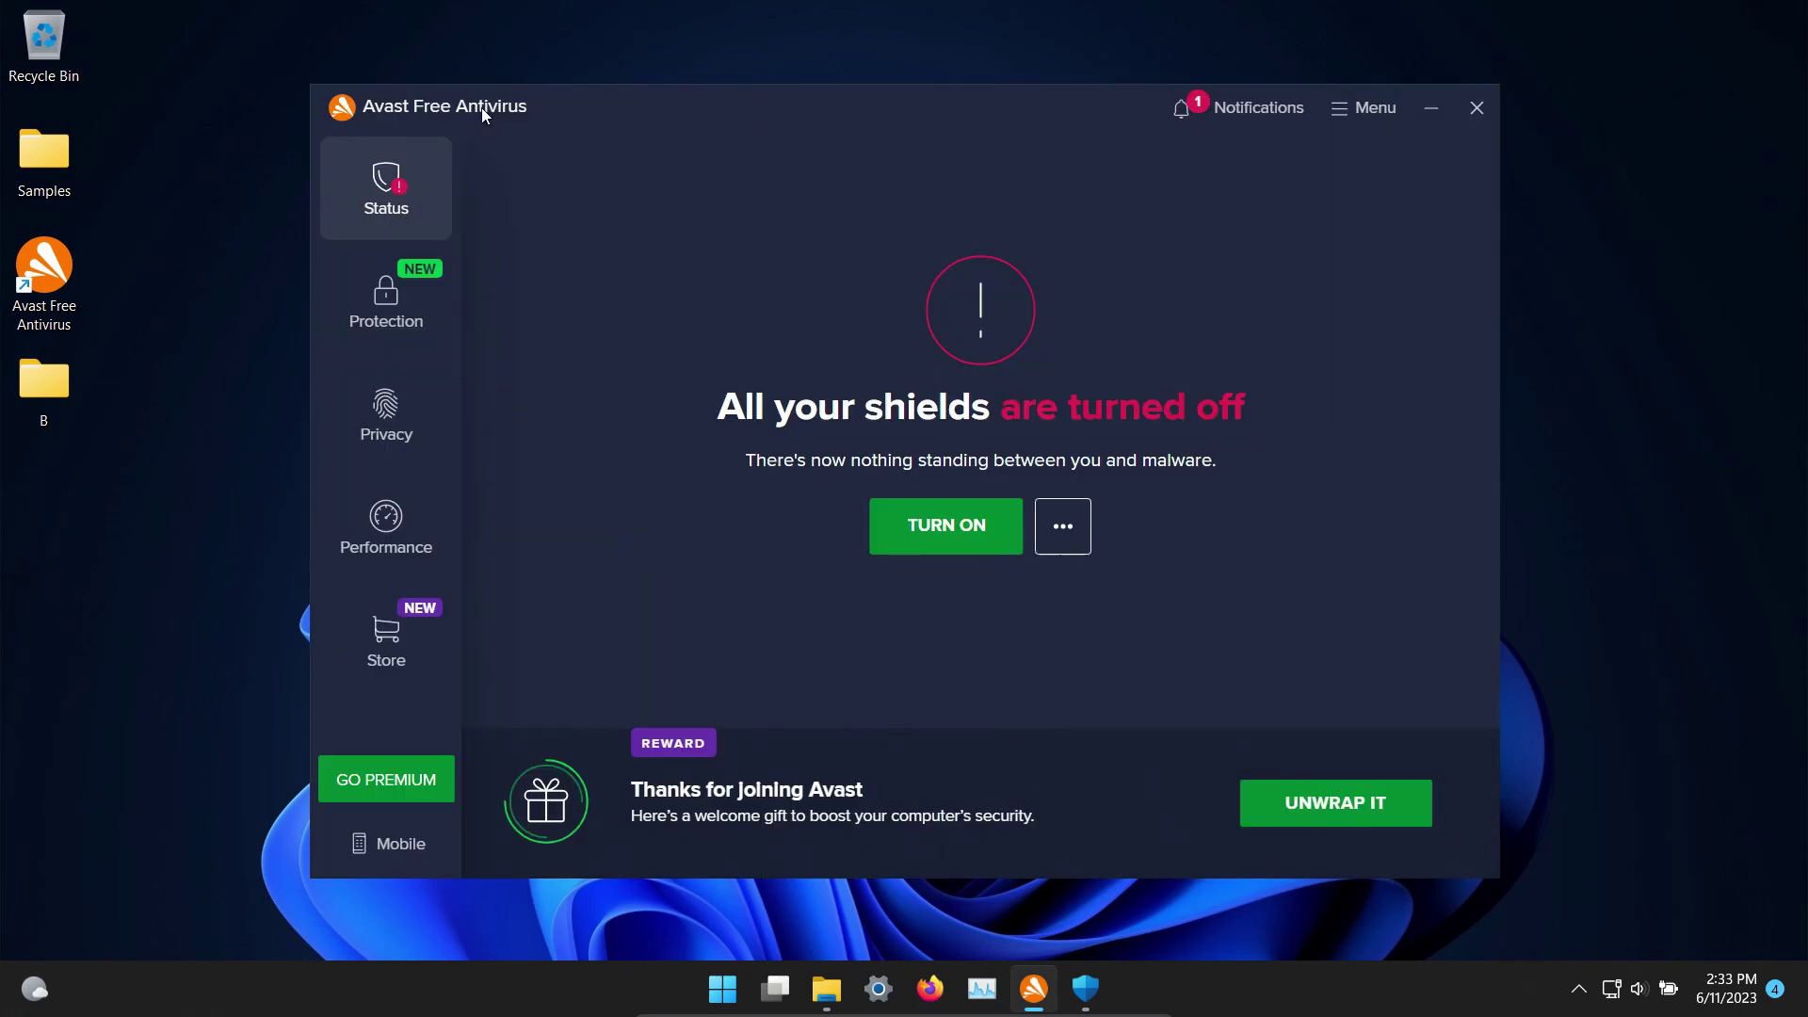
Turn on the File, Behavior, Web and Mail shields from the Status screen.
left_click(944, 532)
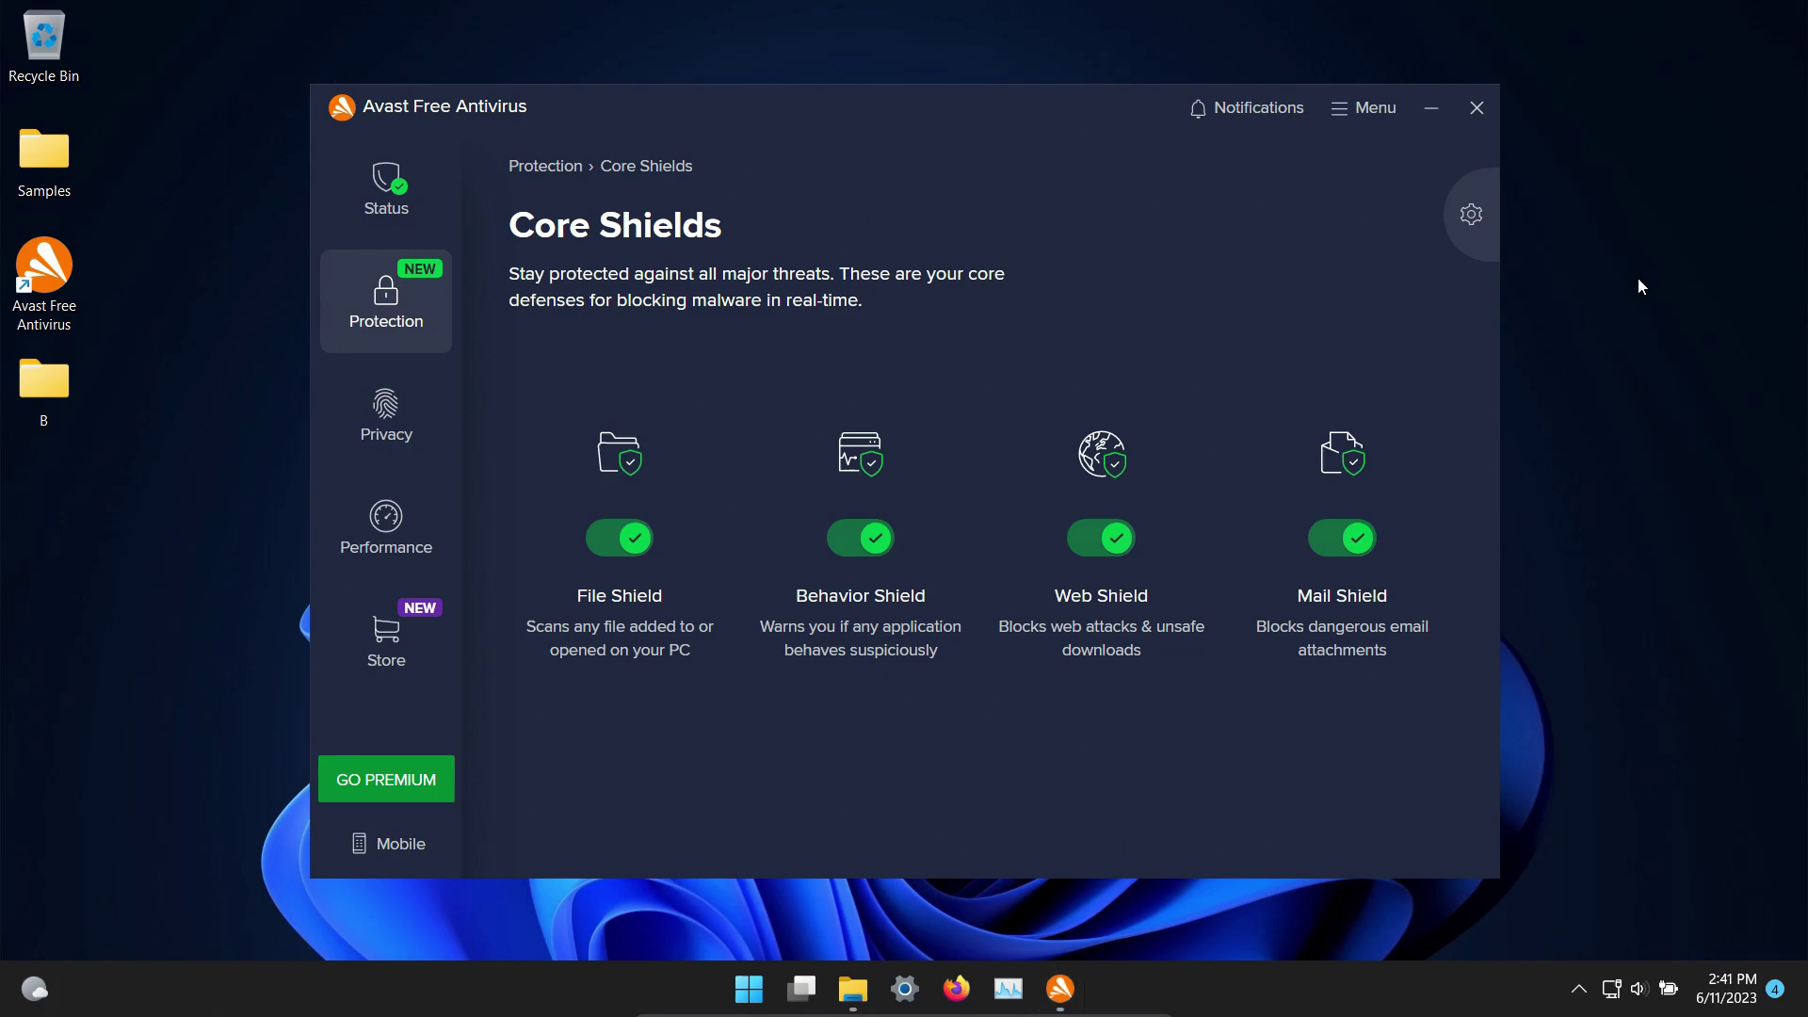
Bring back the Samples folder, scroll through its 460 items, then minimize it.
left_click(851, 994)
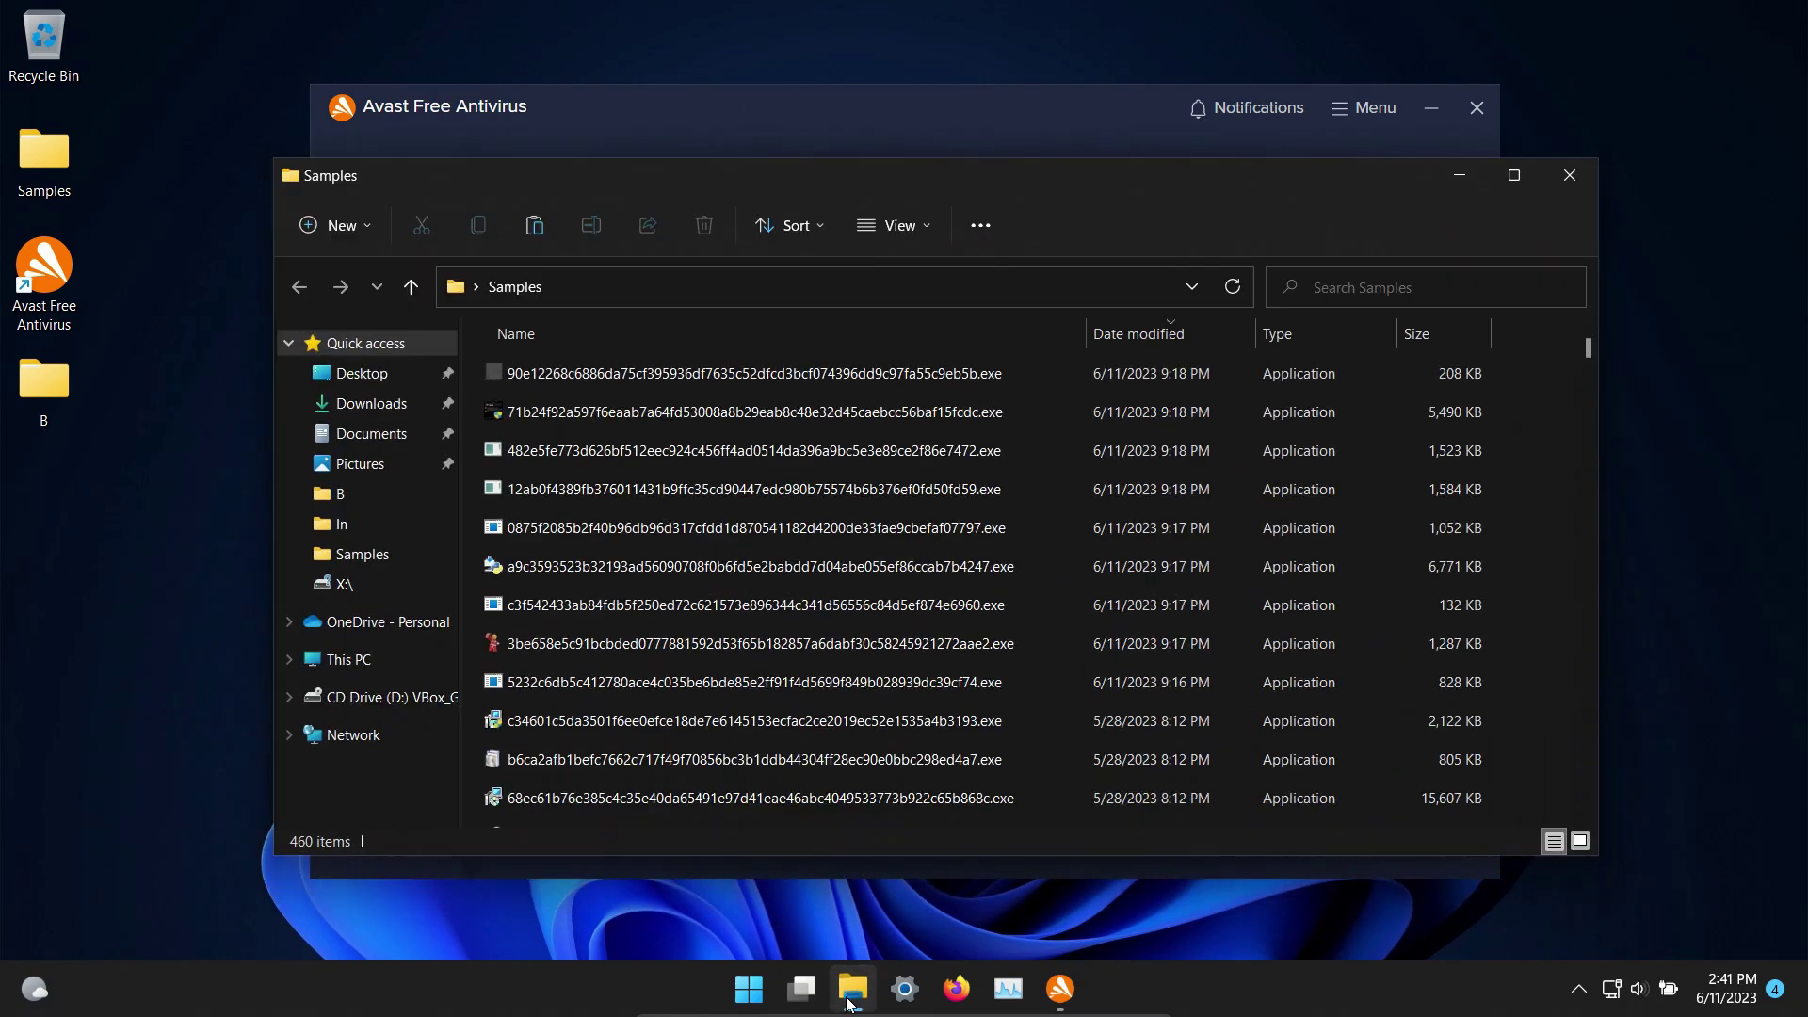
scroll(816, 584, "down", 10)
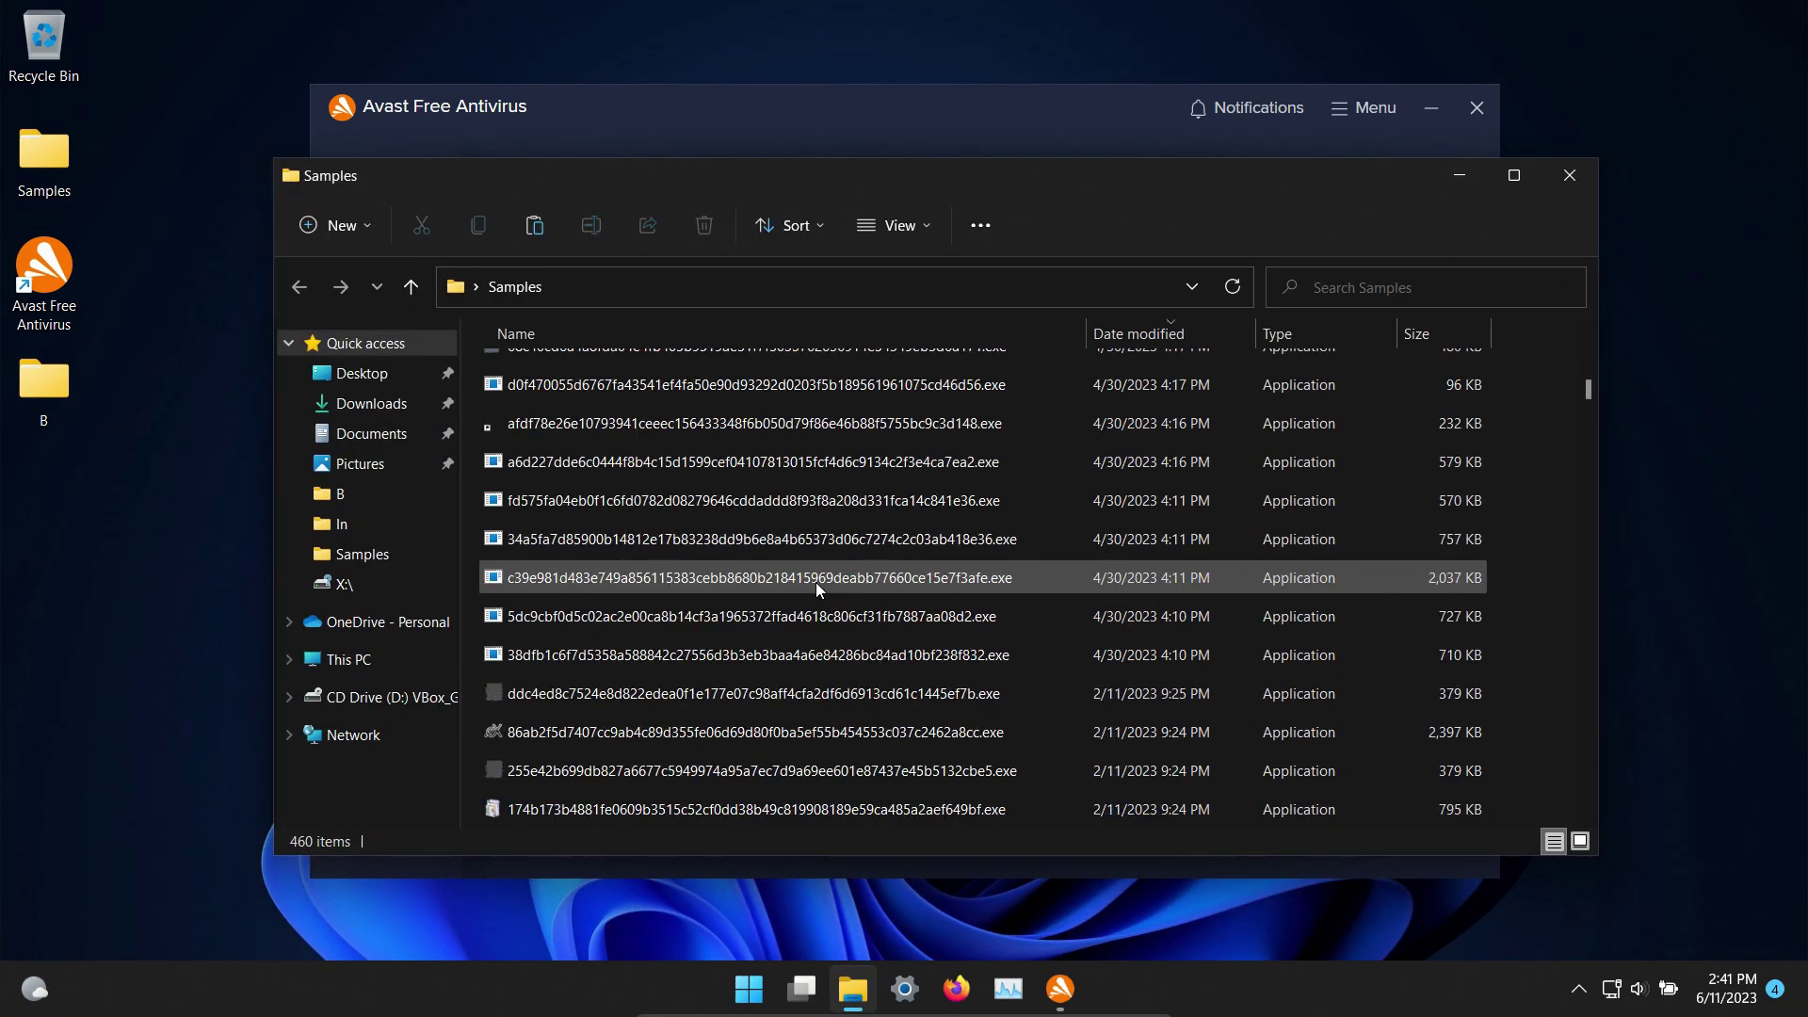
scroll(816, 584, "down", 20)
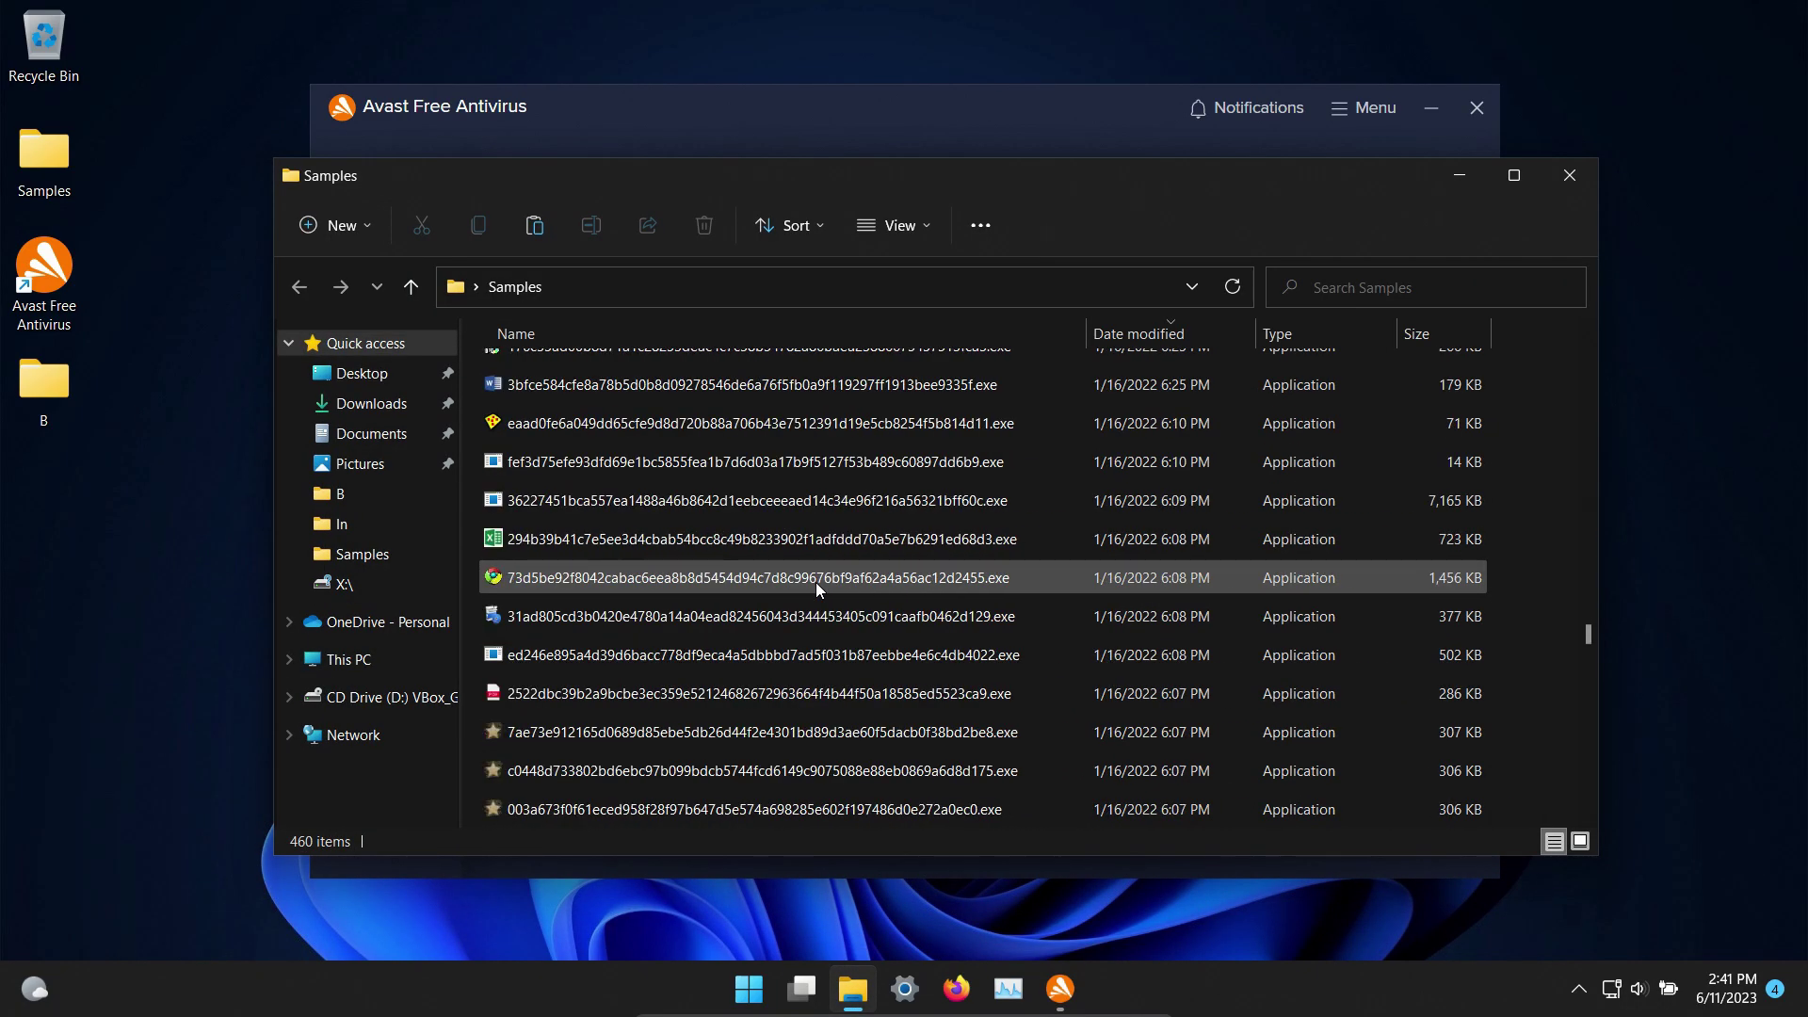
scroll(816, 582, "up", 20)
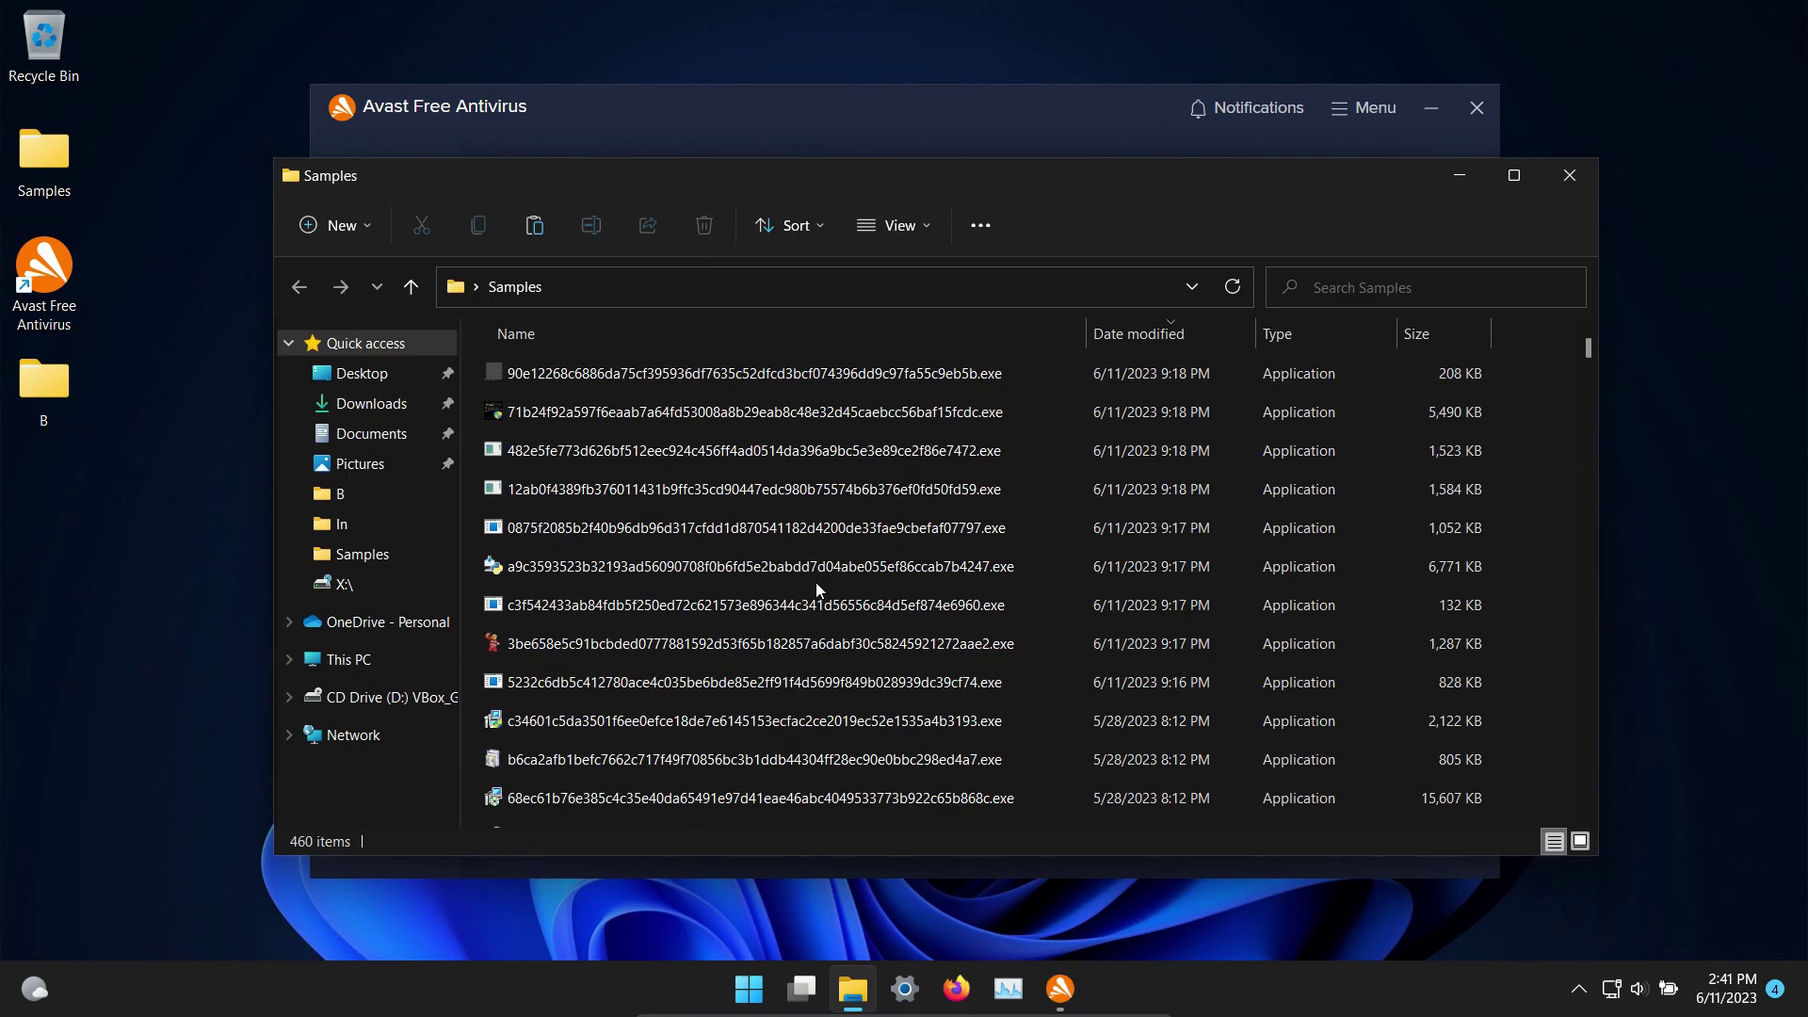
key("super+Down")
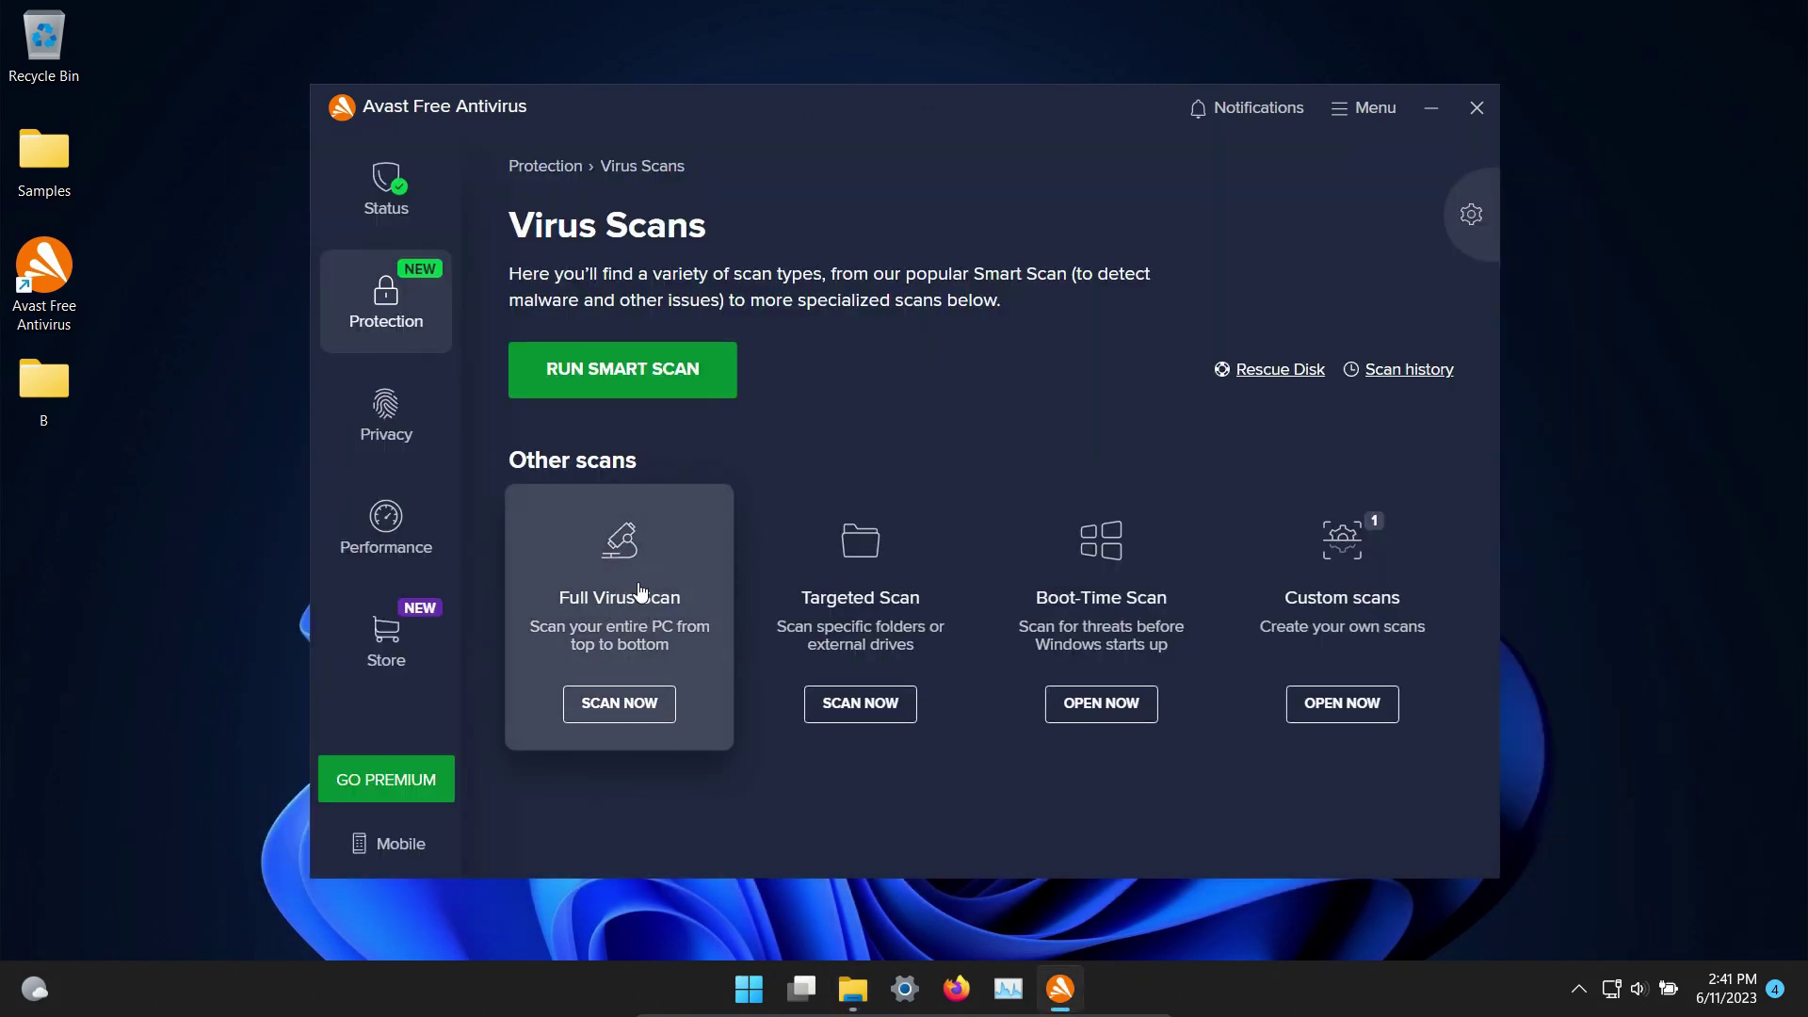
Run a full virus scan and scroll through the detected threats.
left_click(622, 697)
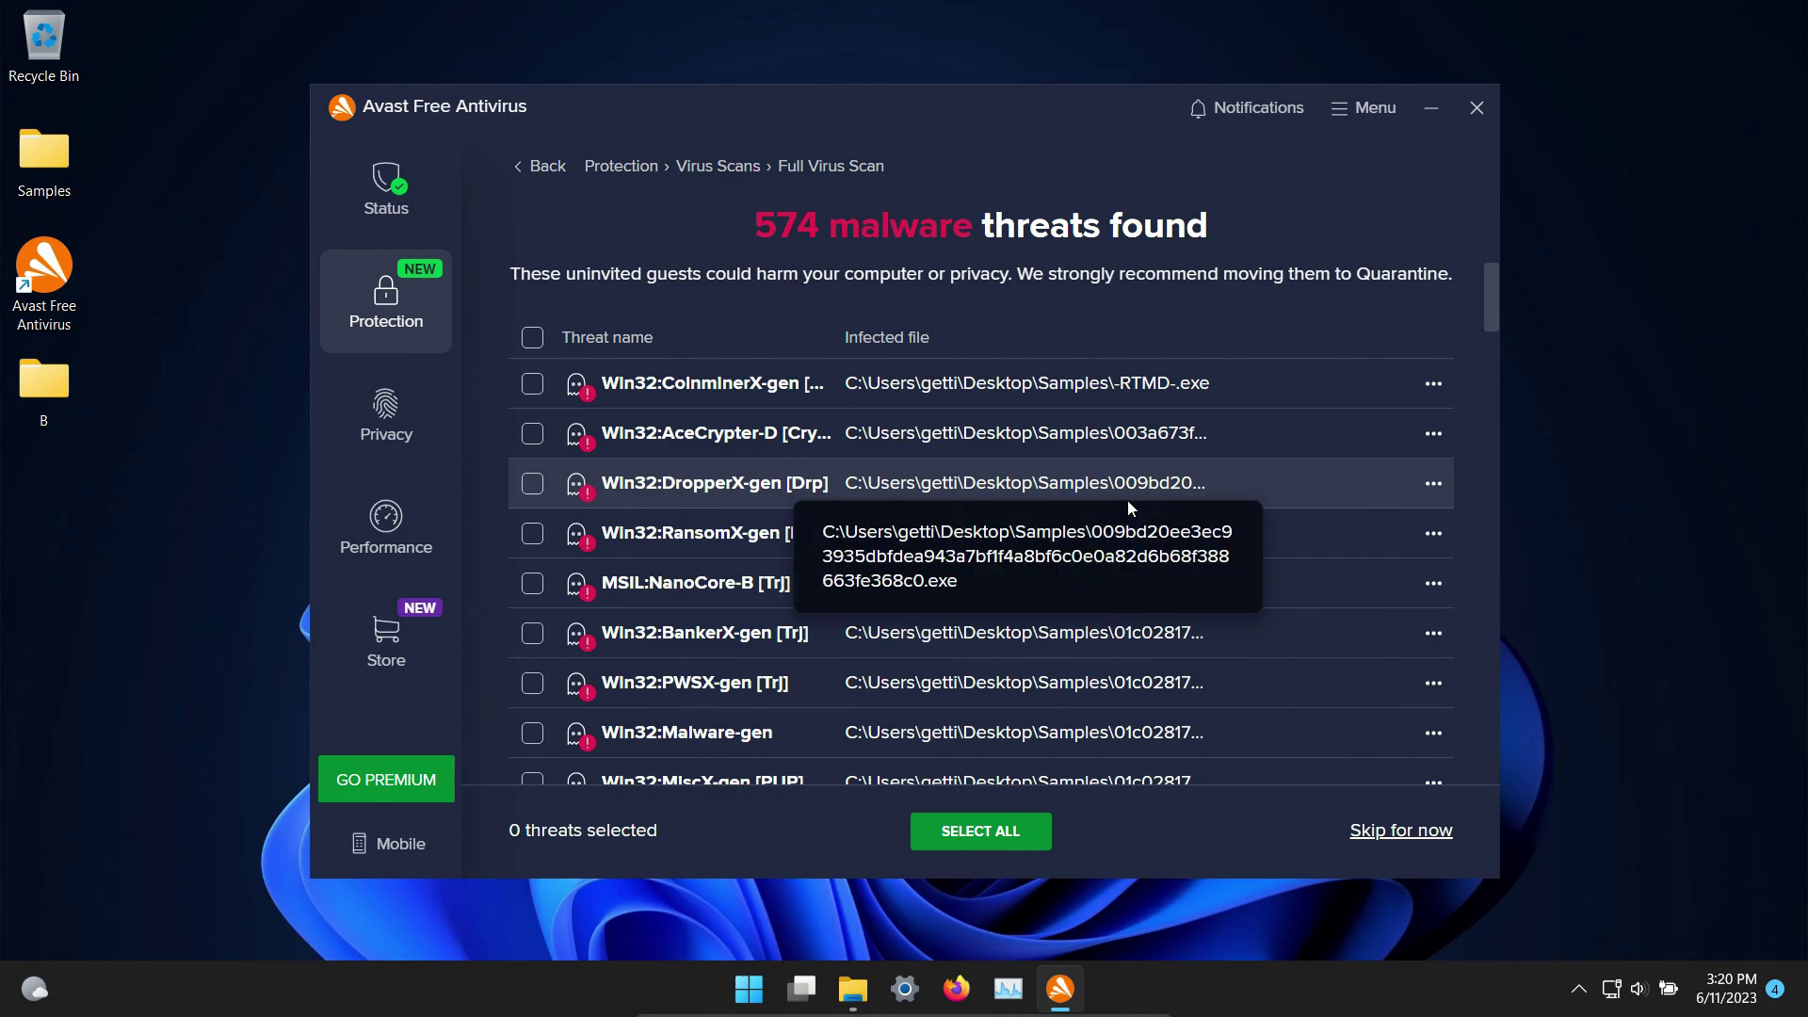
scroll(1259, 376, "down", 5)
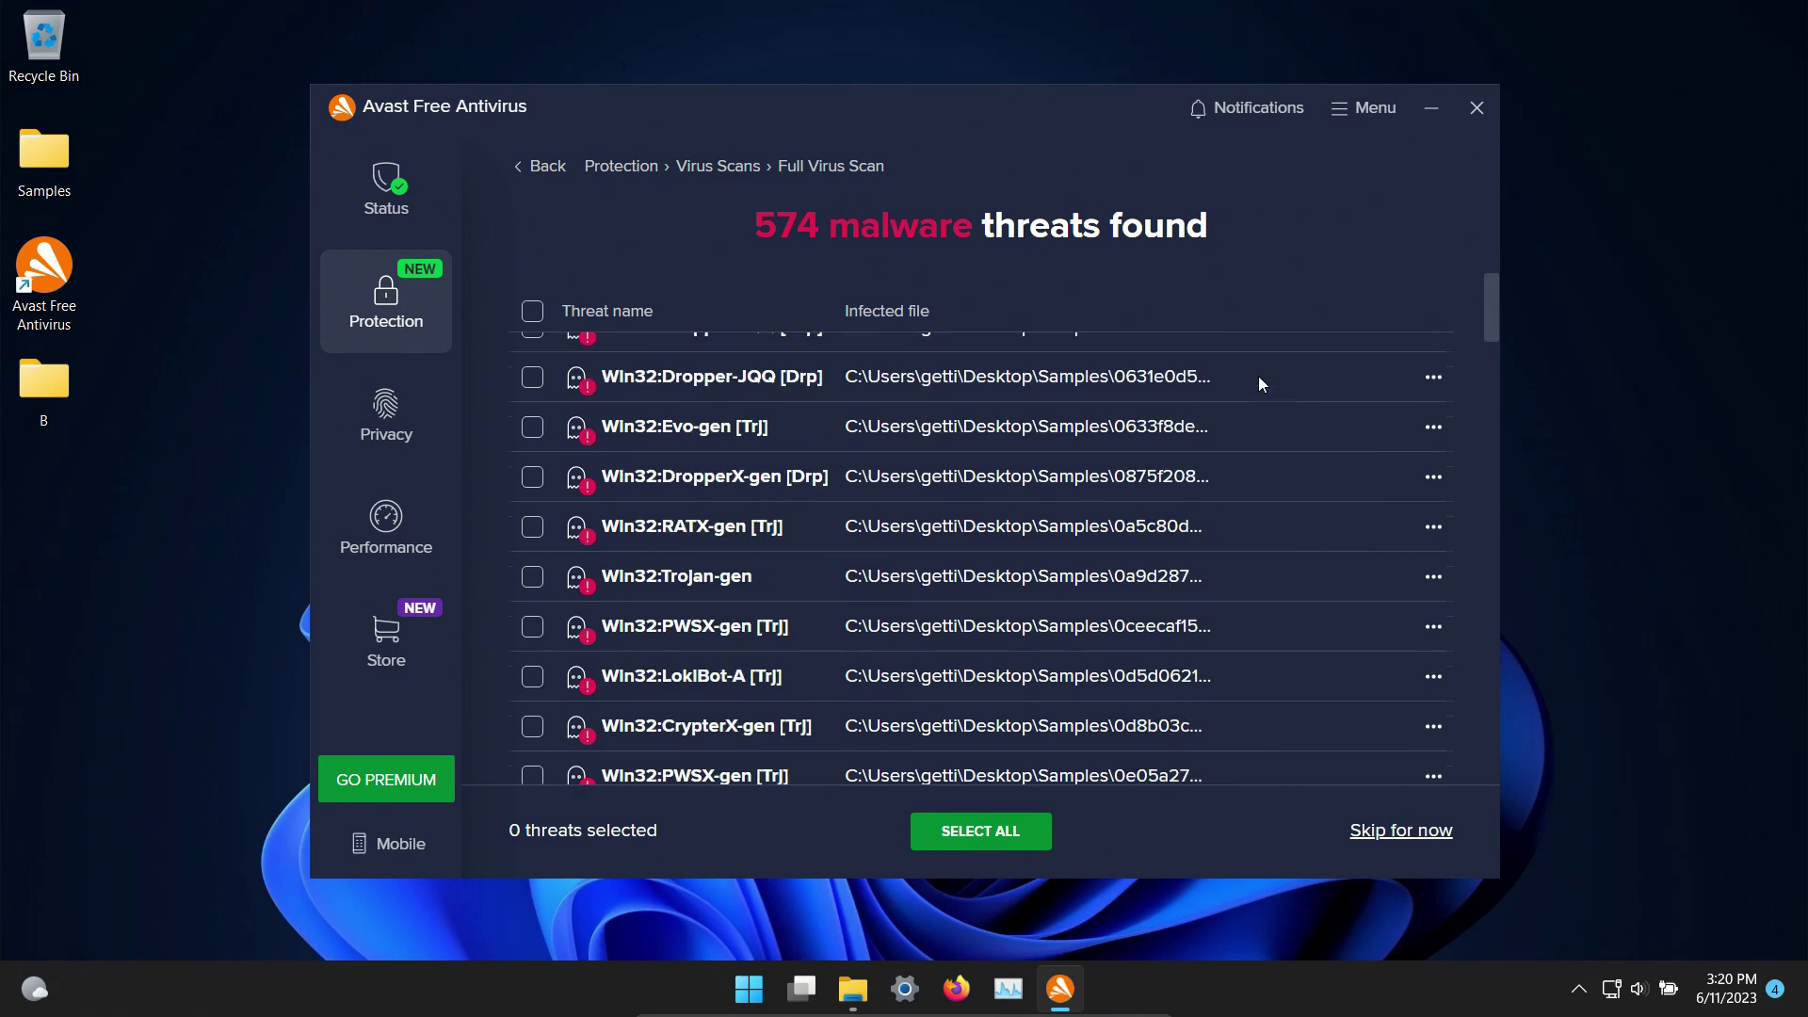
scroll(1259, 376, "down", 20)
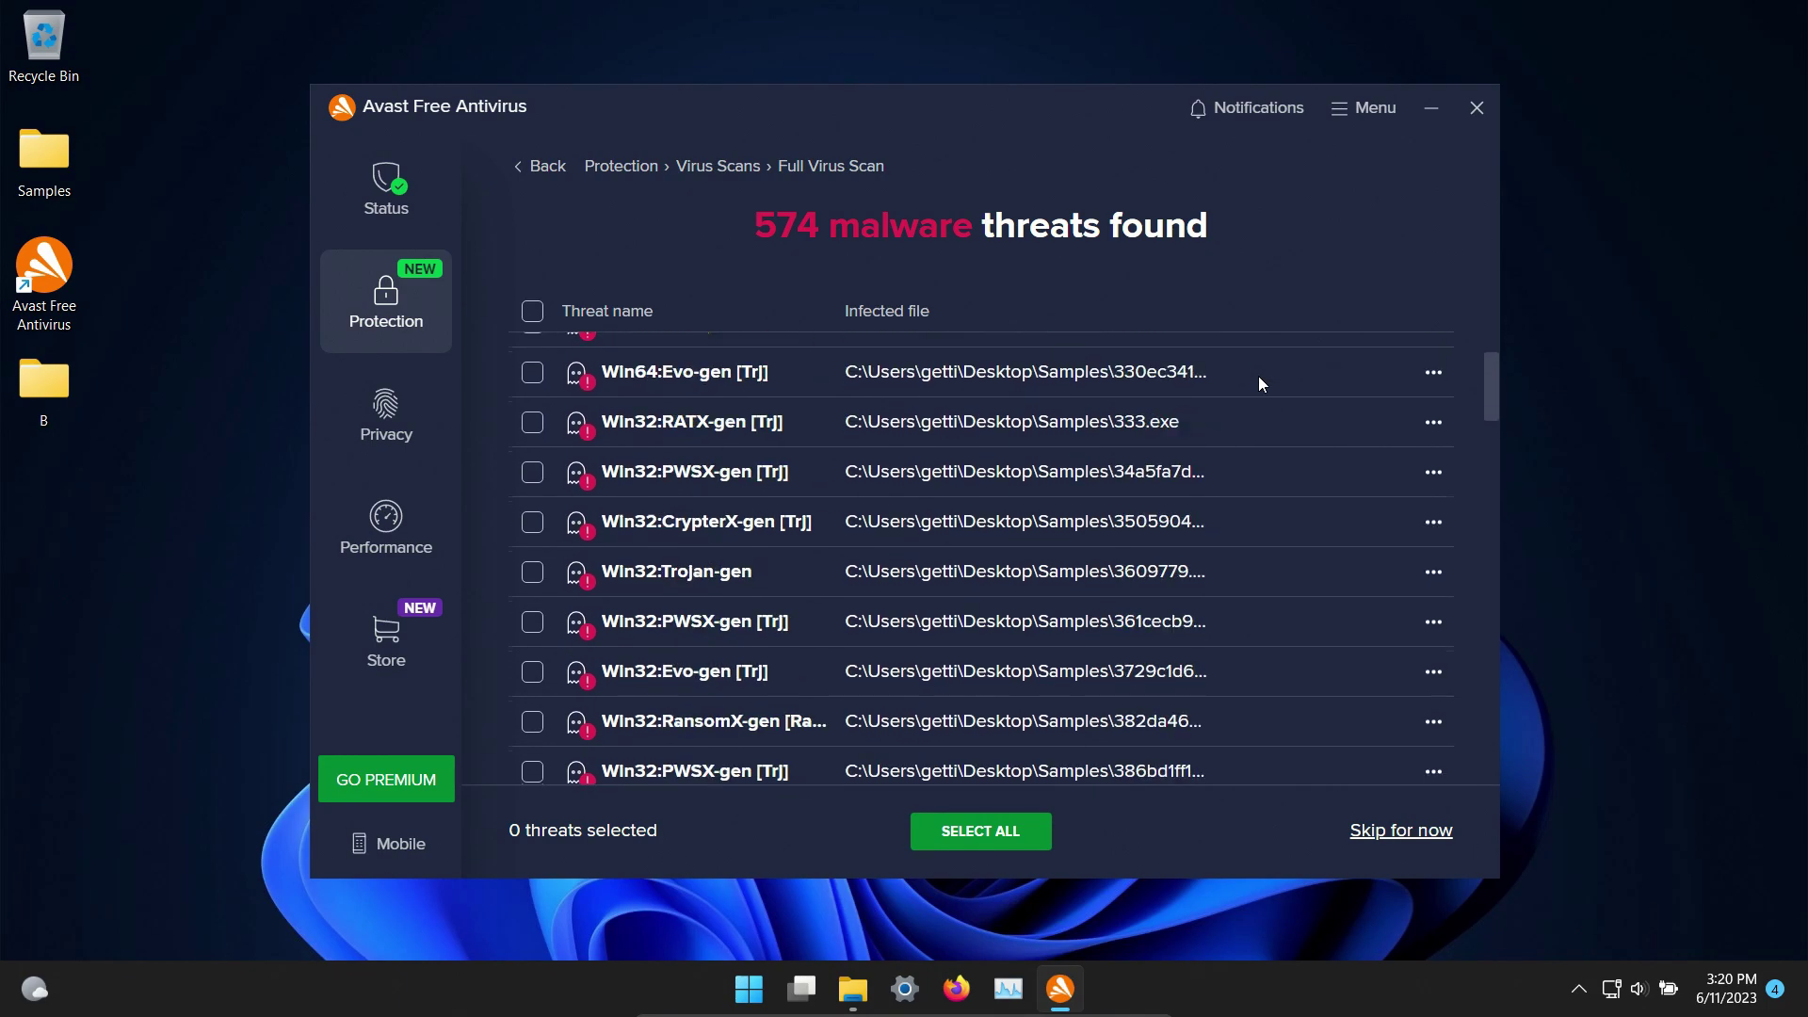
scroll(1259, 376, "down", 20)
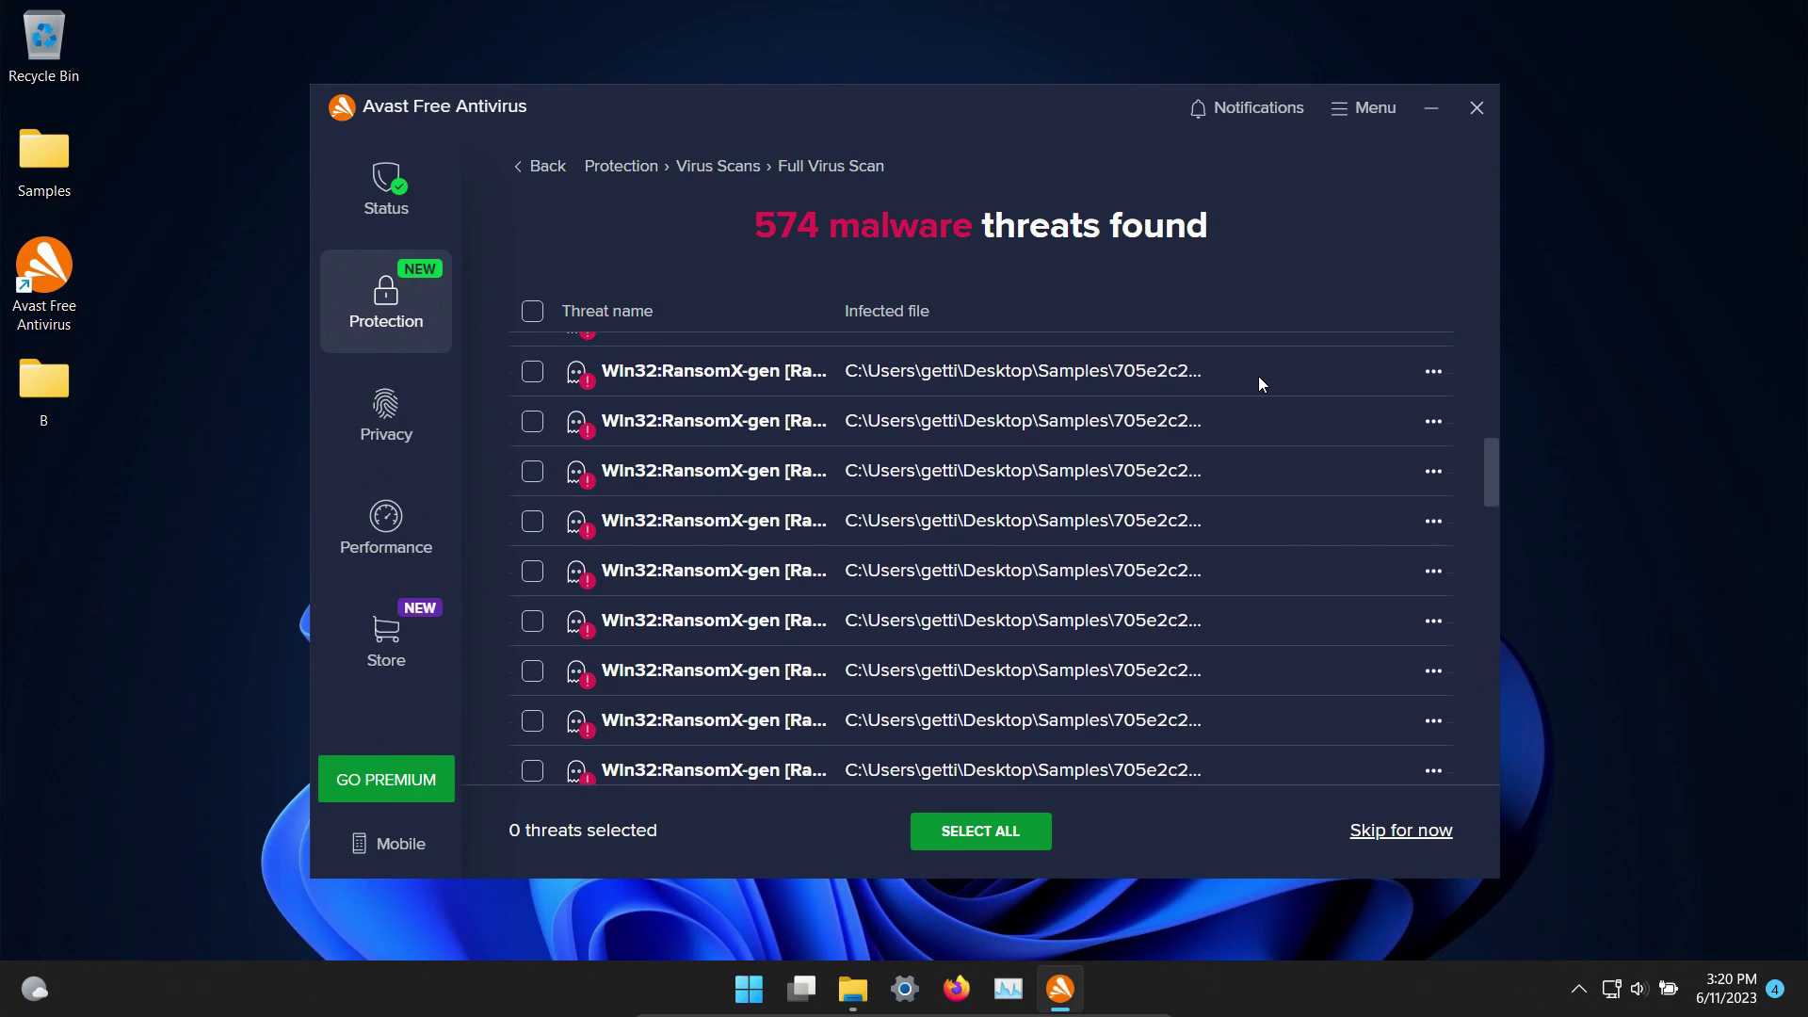
scroll(1258, 375, "down", 20)
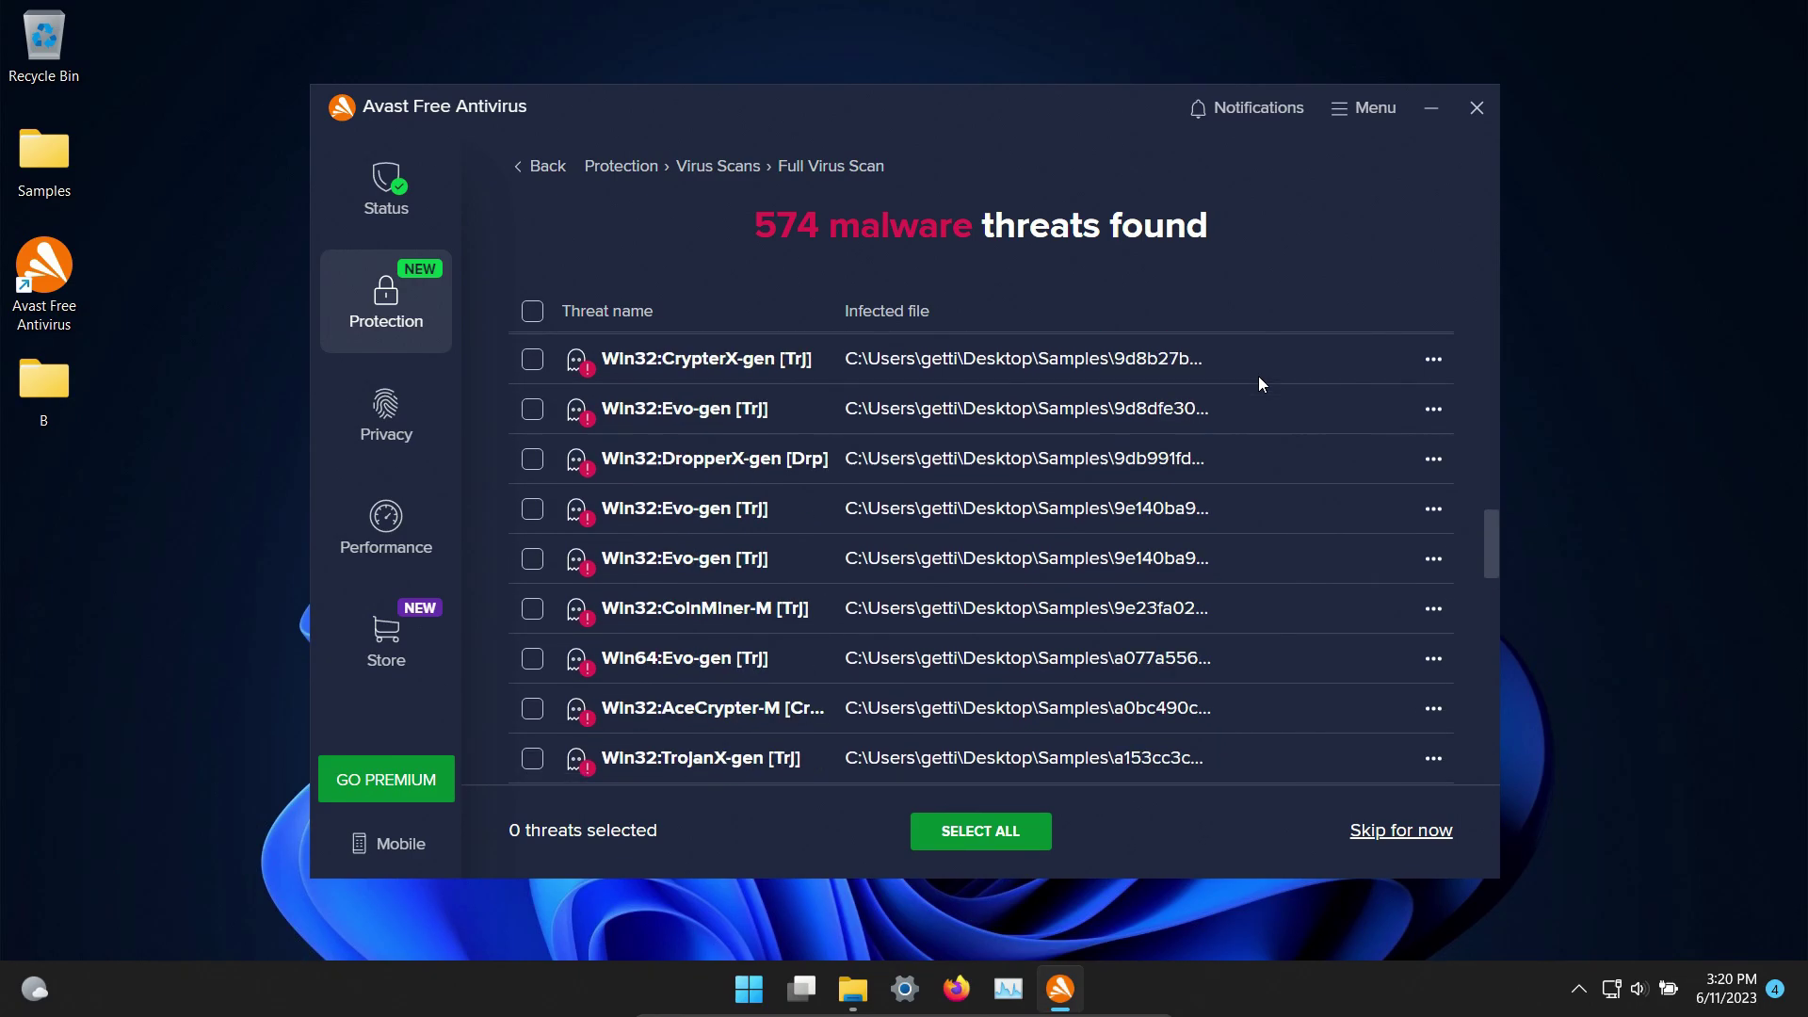
scroll(1259, 376, "down", 20)
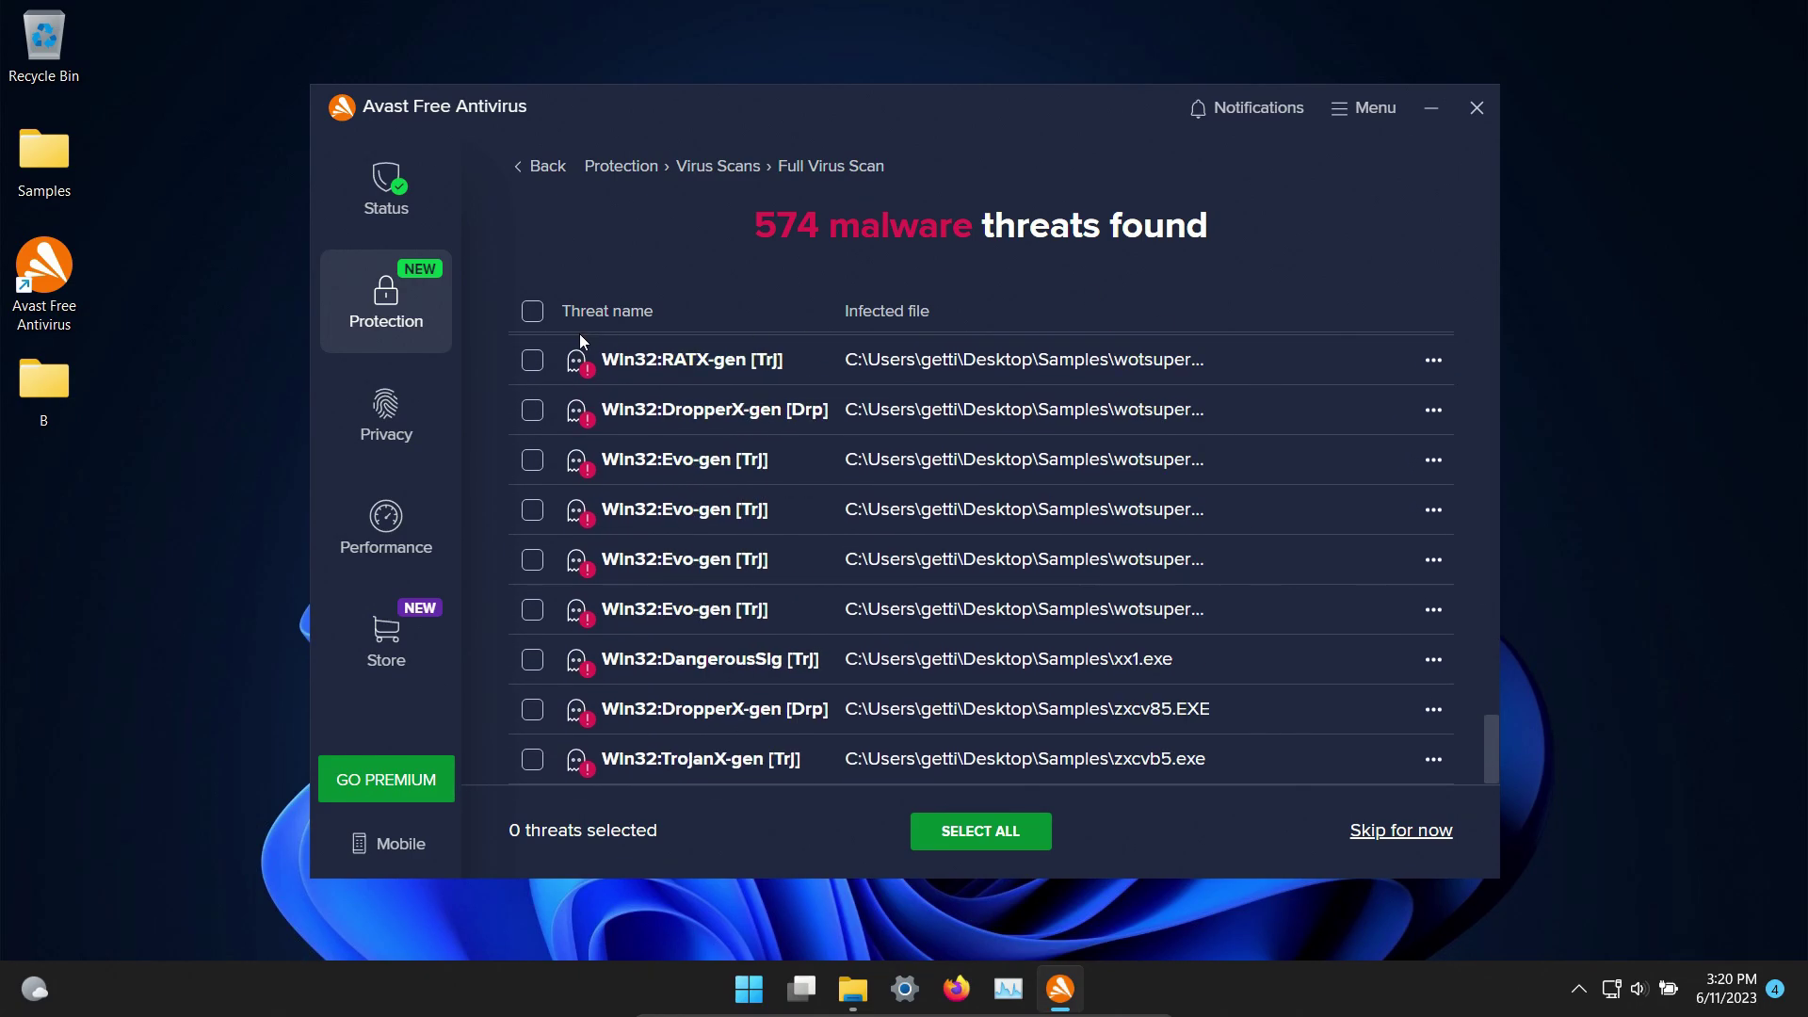
Resolve all 574 detected threats and reopen the Samples folder.
left_click(532, 314)
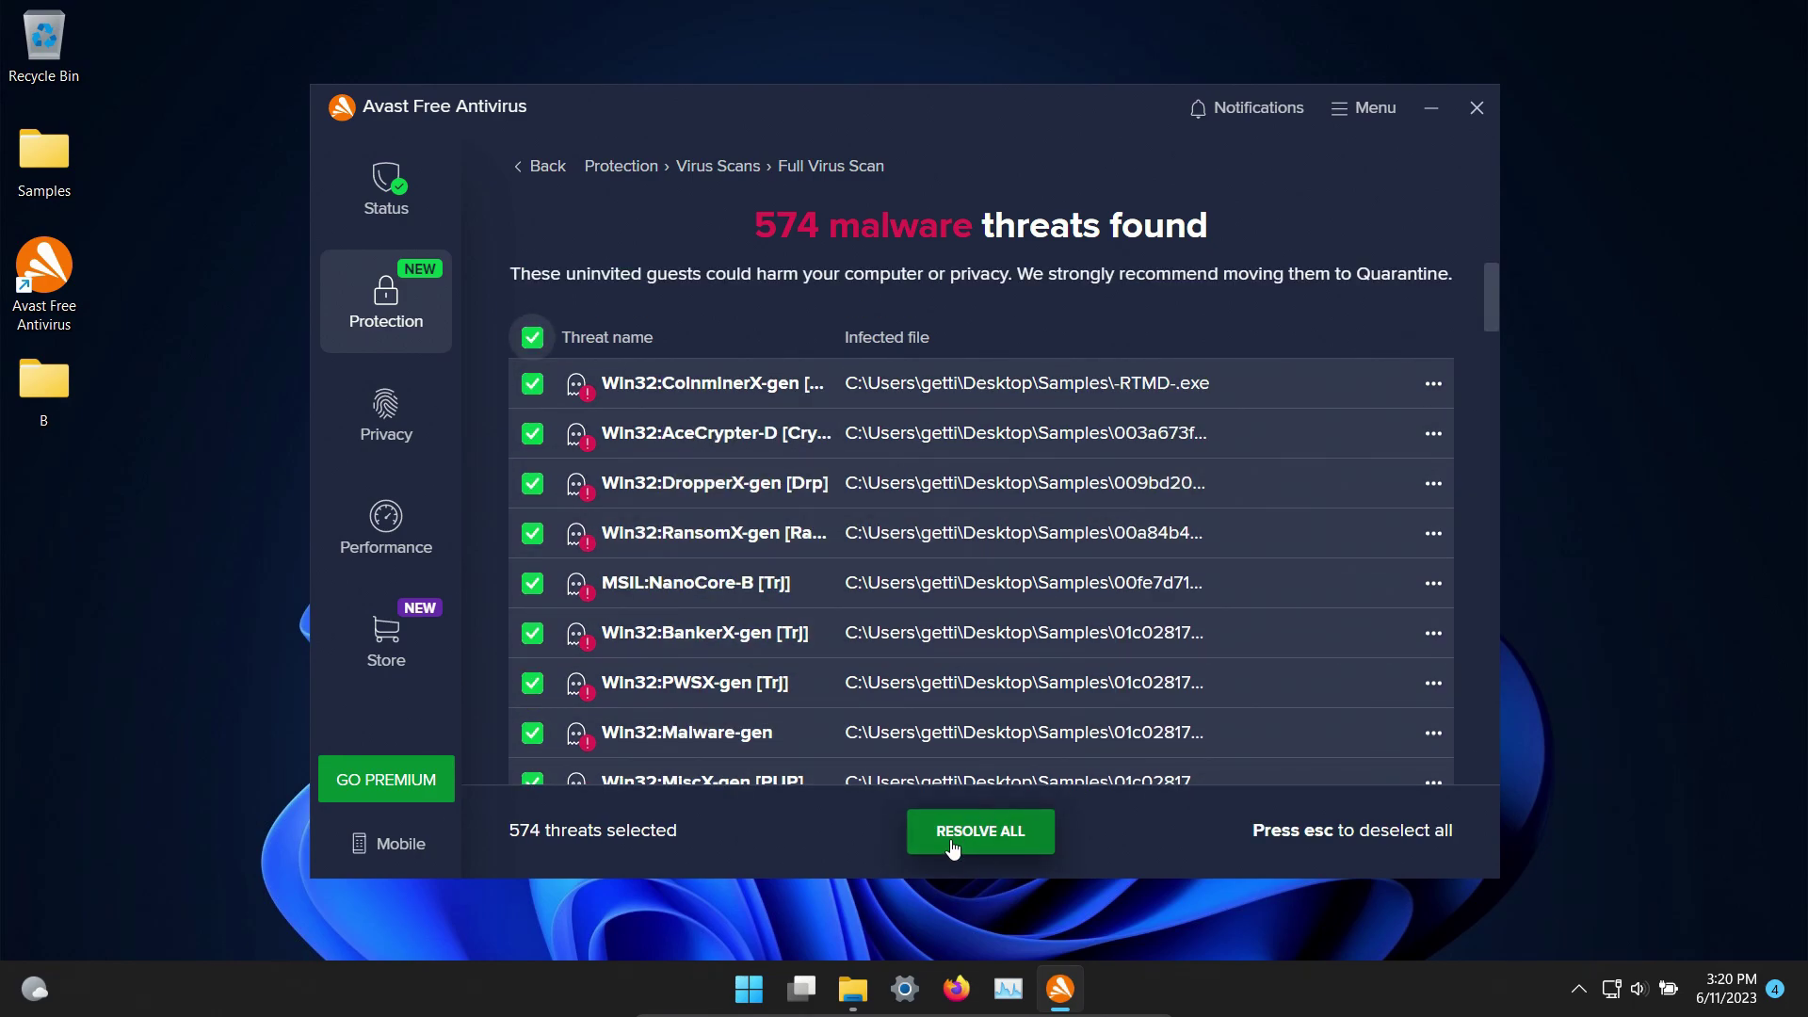
left_click(954, 848)
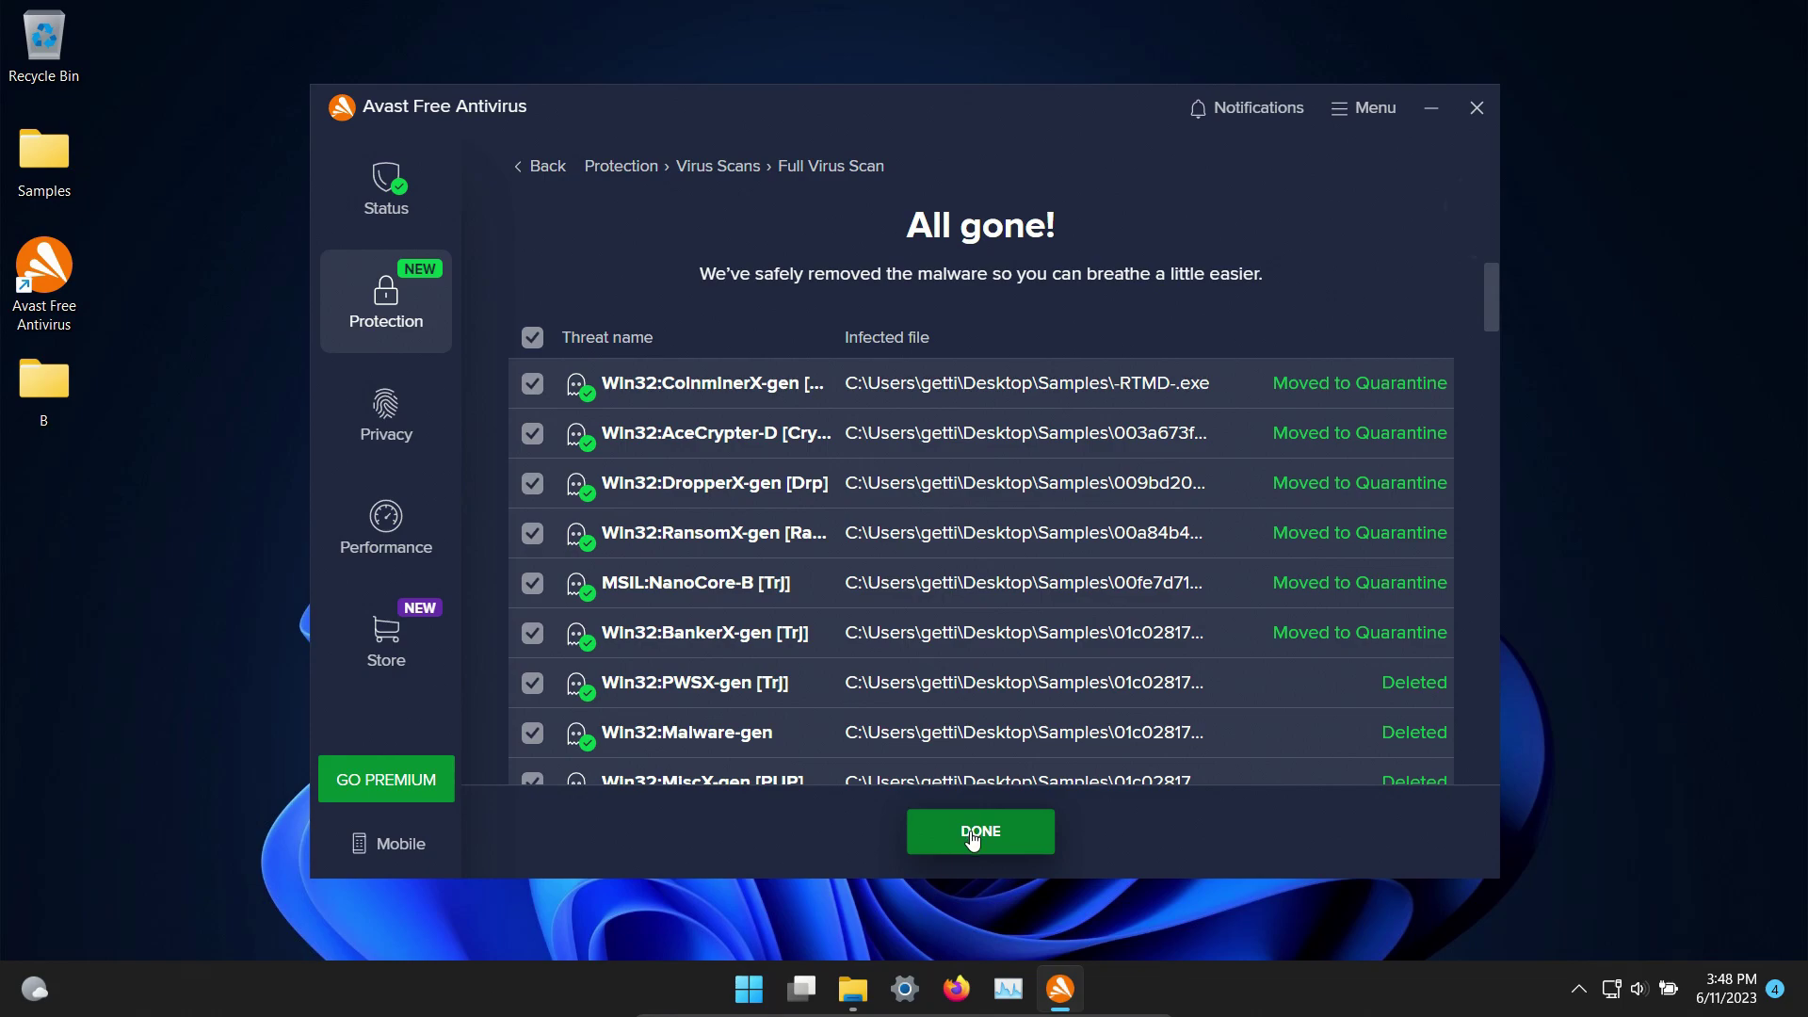
left_click(976, 834)
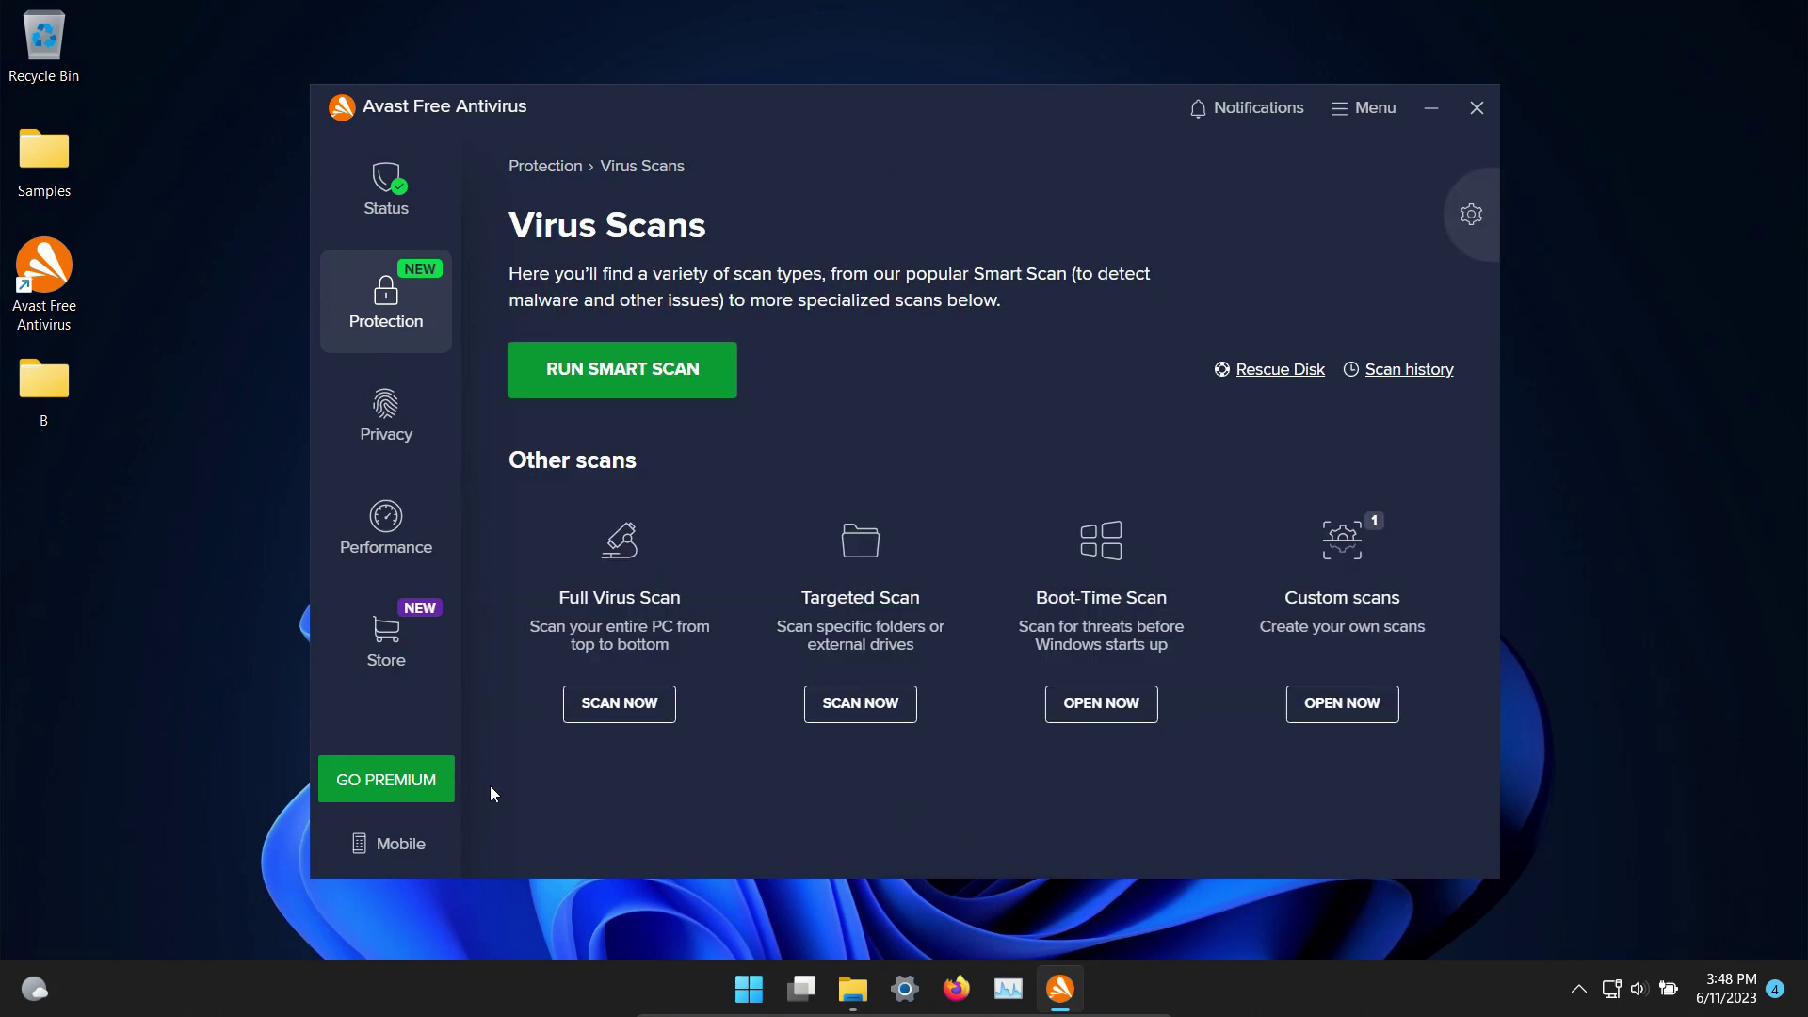
double_click(35, 158)
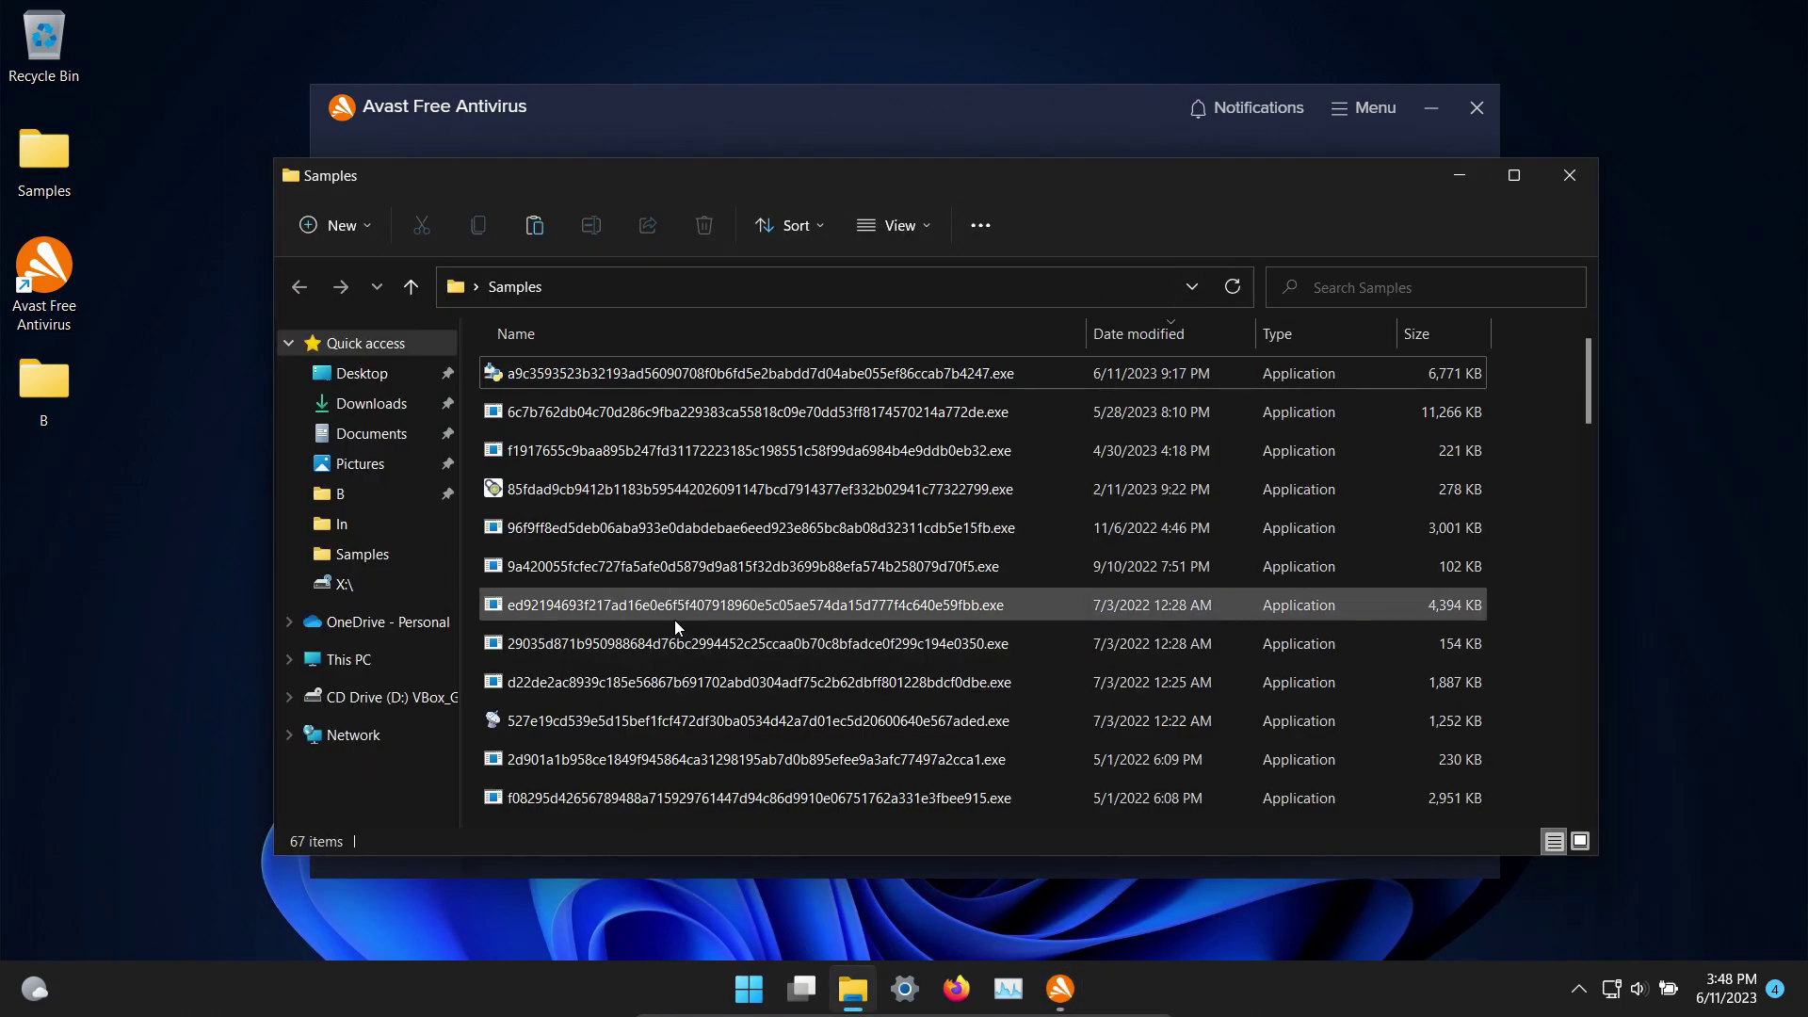
Scroll through the 67 files remaining in the Samples folder.
scroll(675, 620, "down", 10)
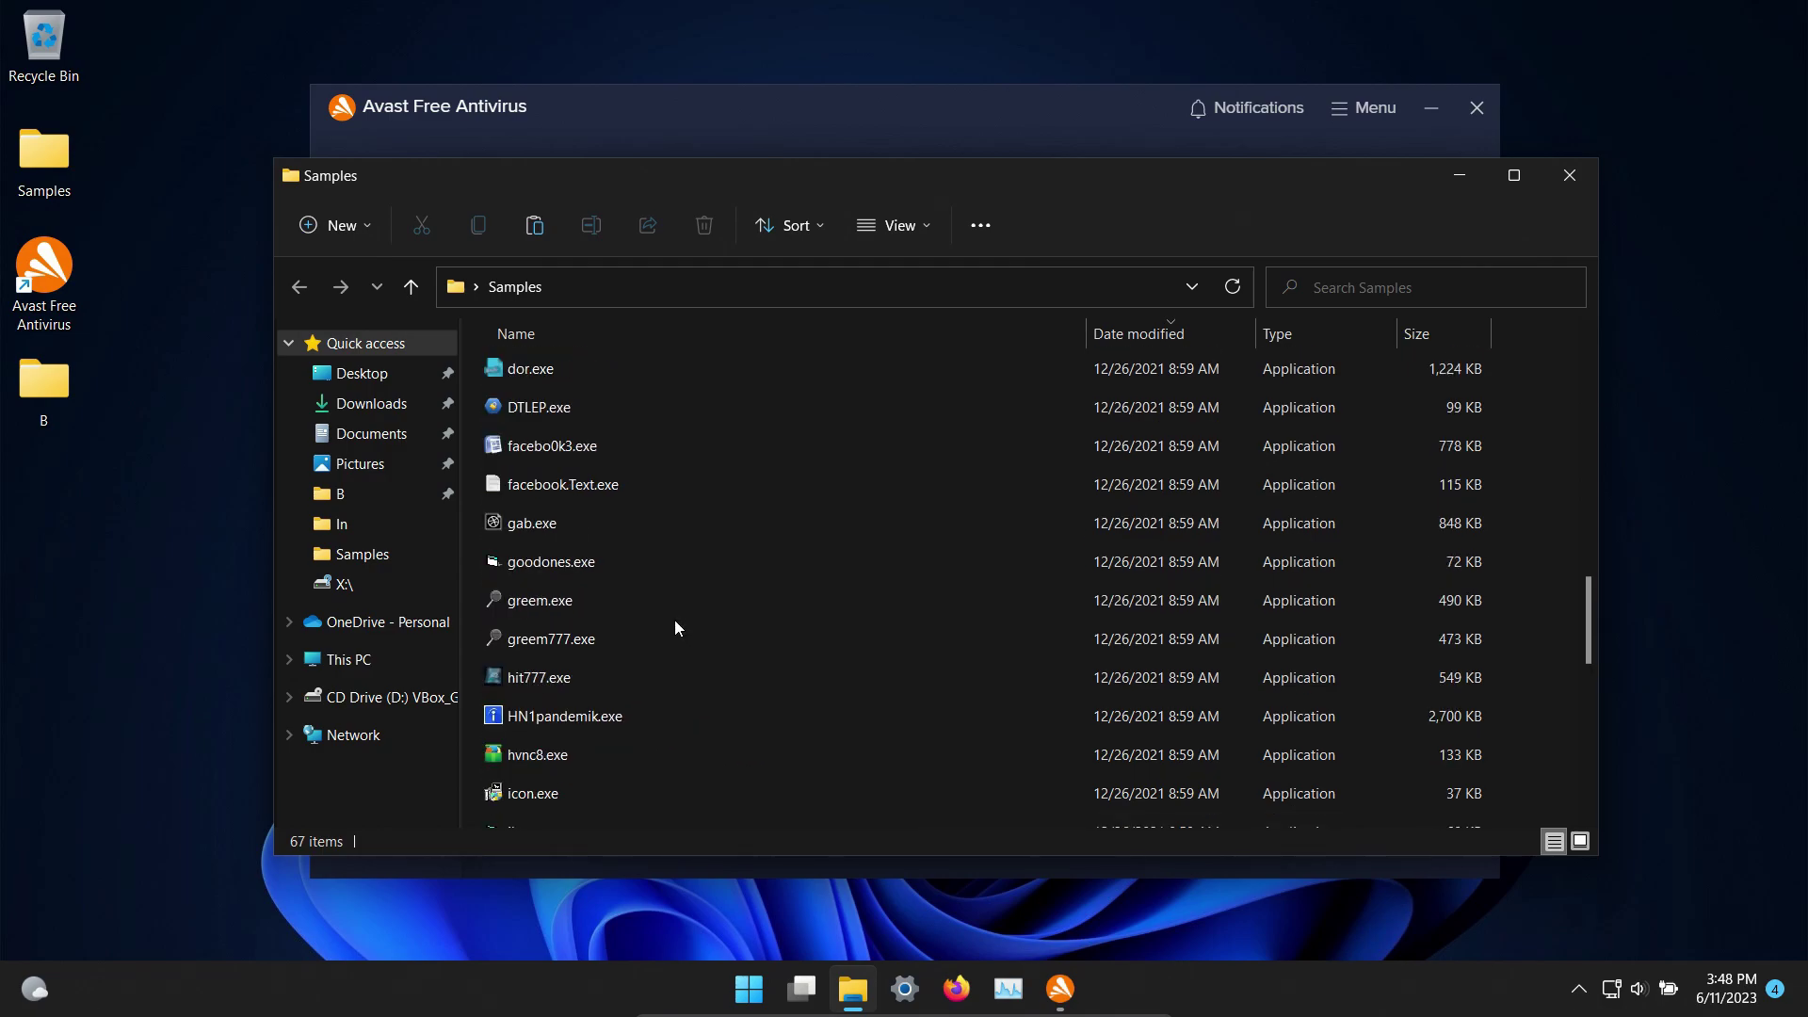
scroll(674, 622, "up", 10)
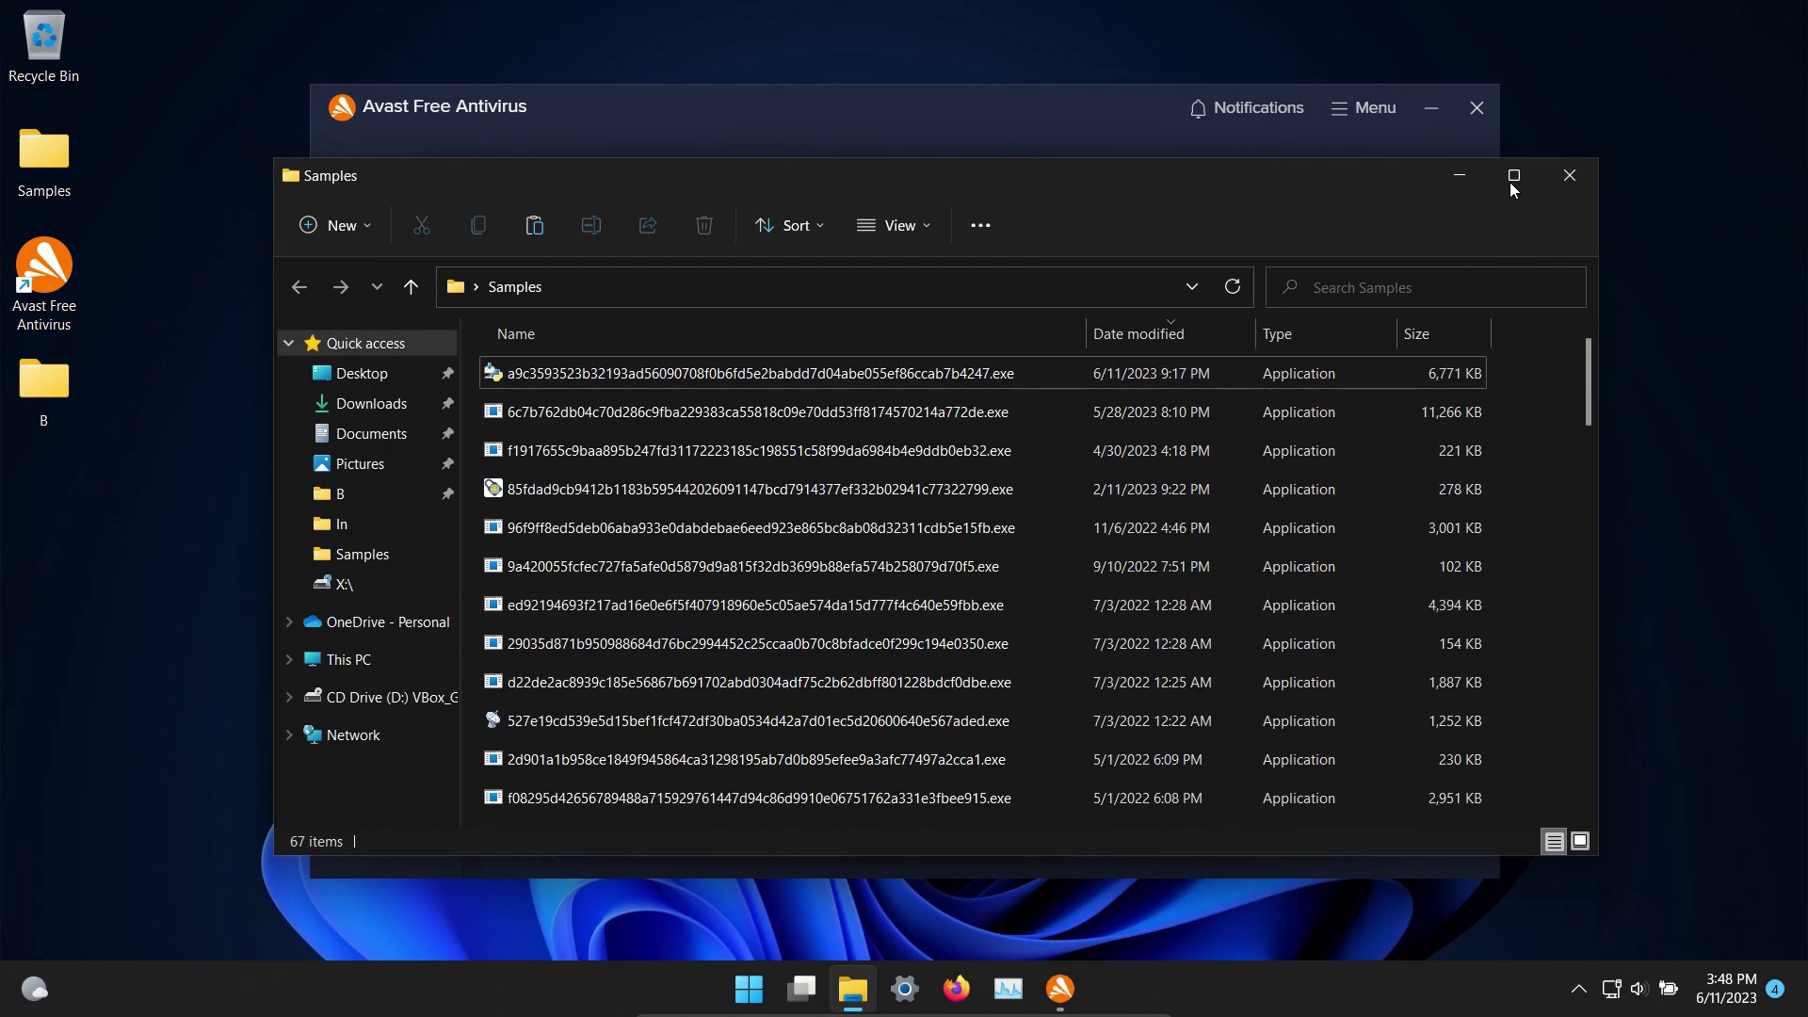
Close the folder window and scan the Samples folder from its context menu.
left_click(1569, 166)
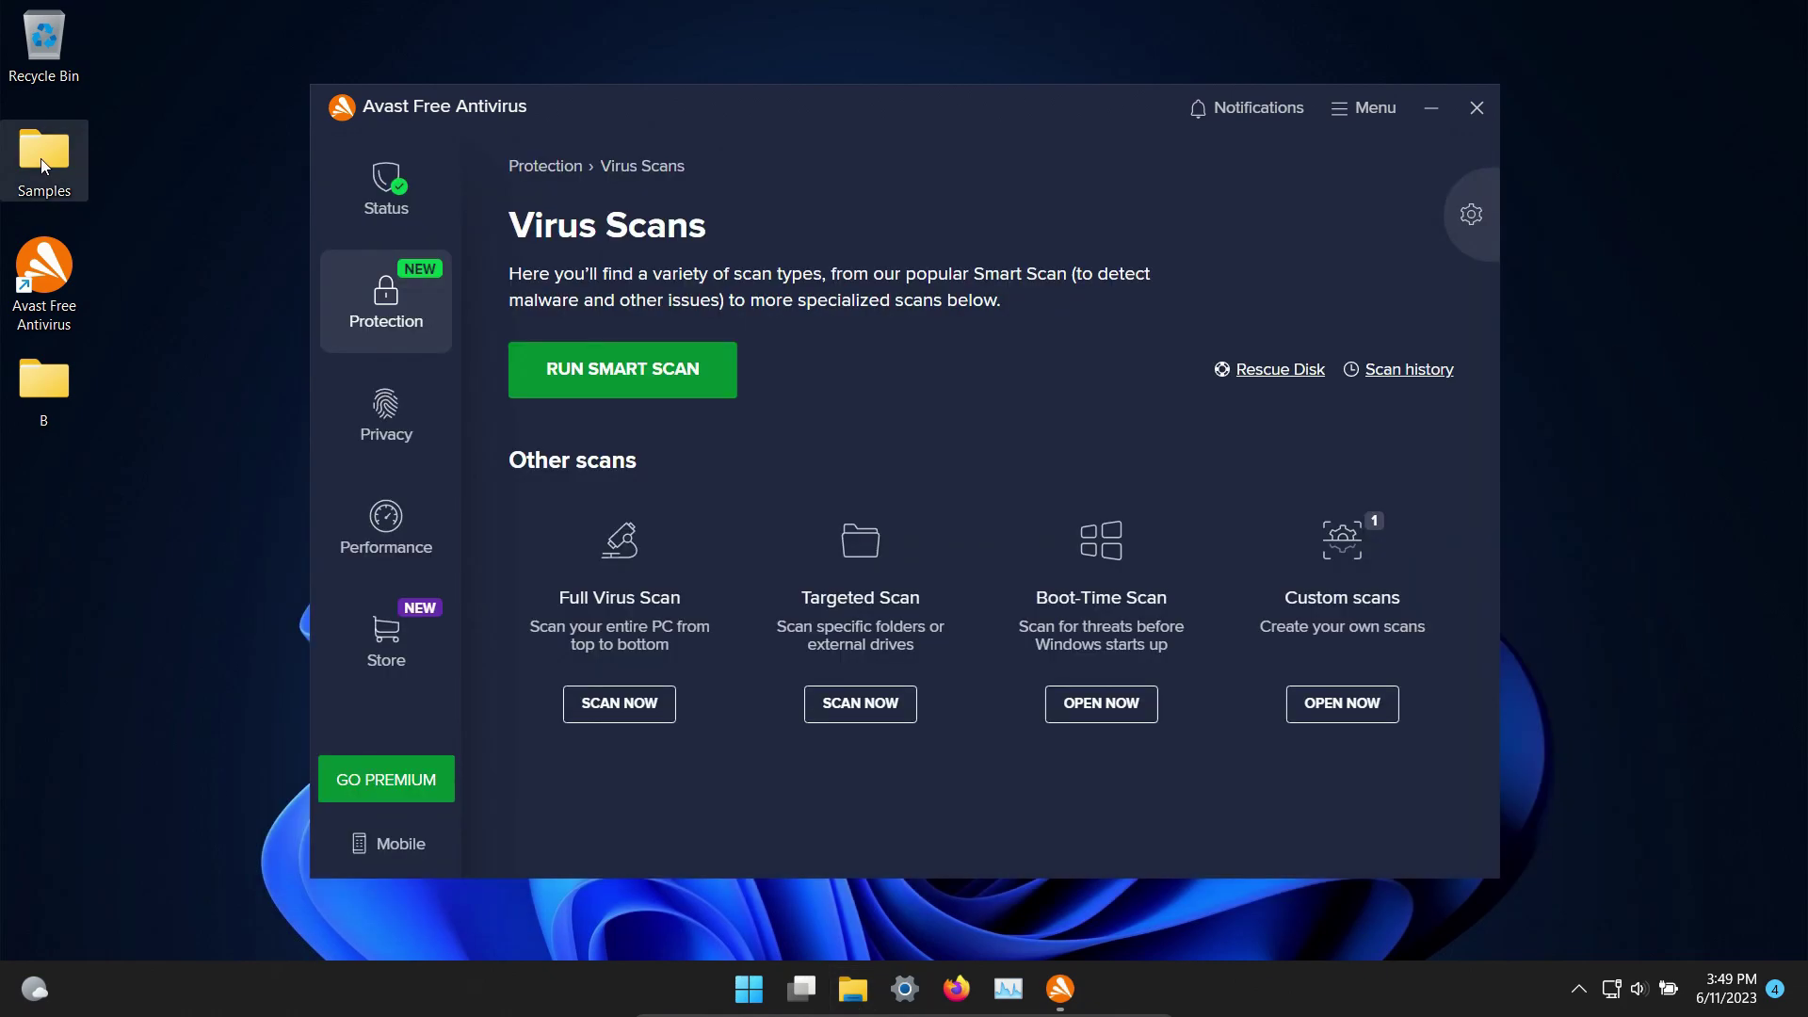
right_click(41, 159)
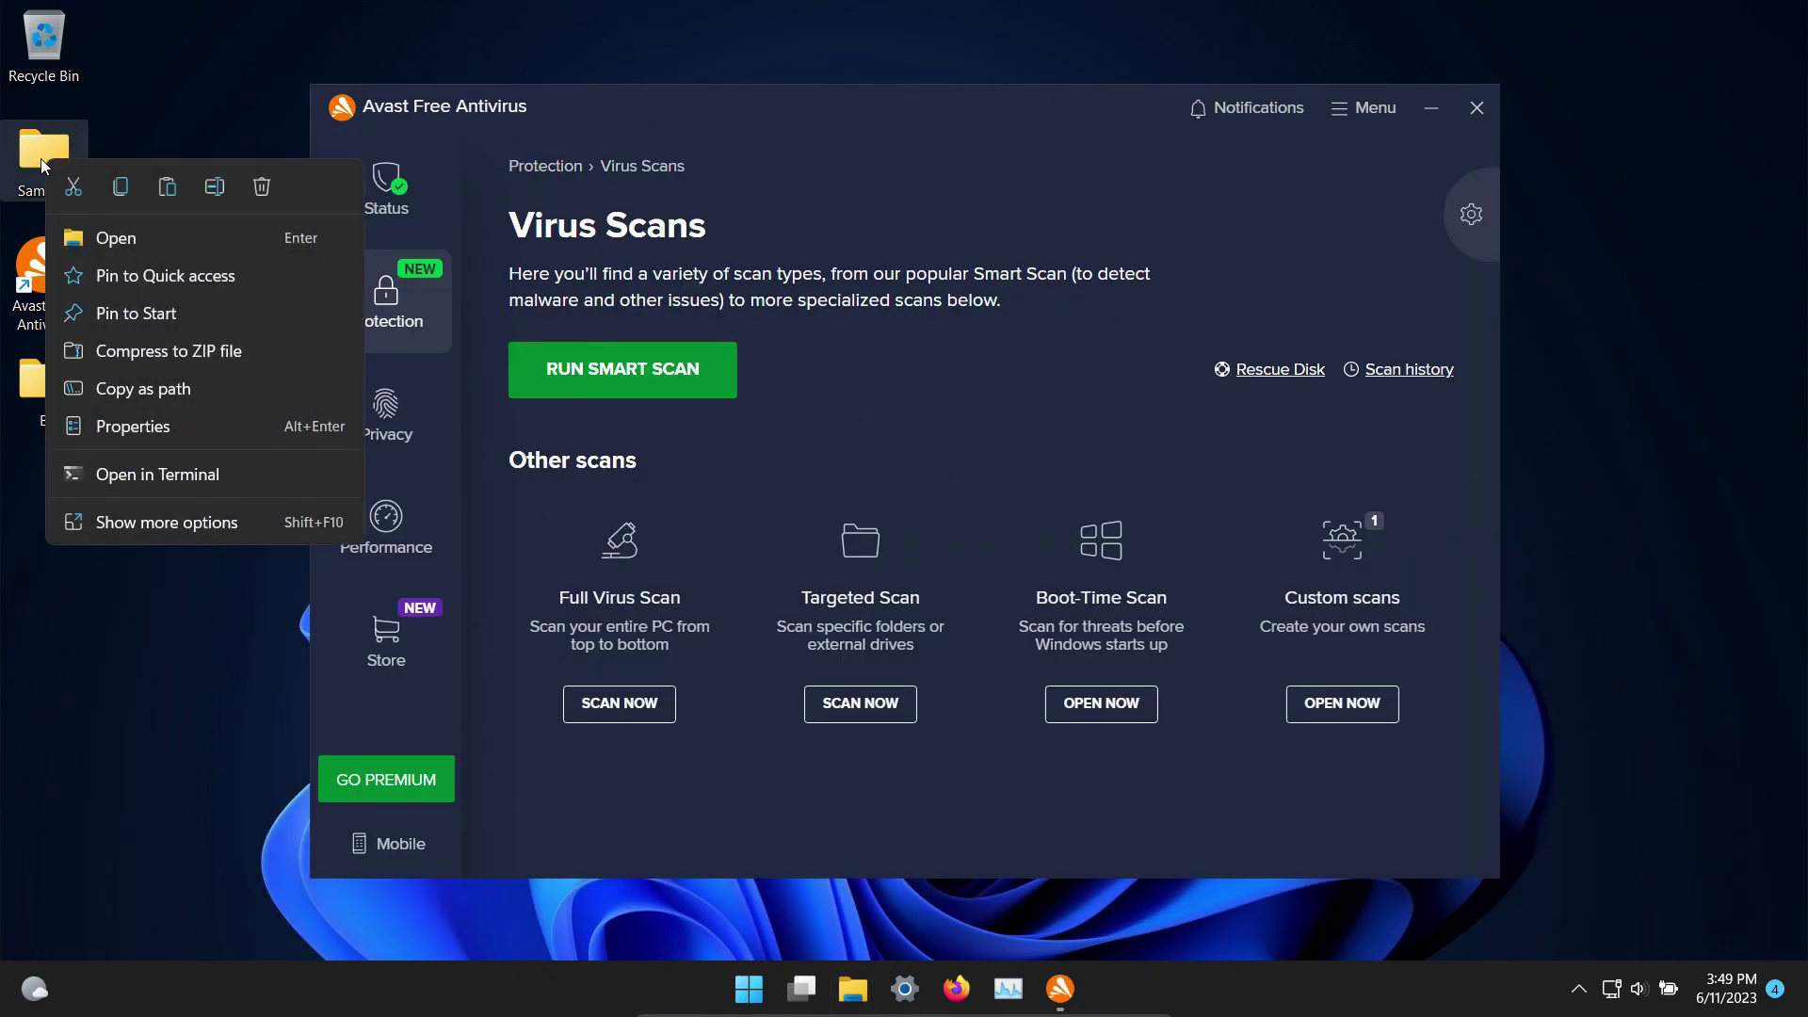
left_click(123, 519)
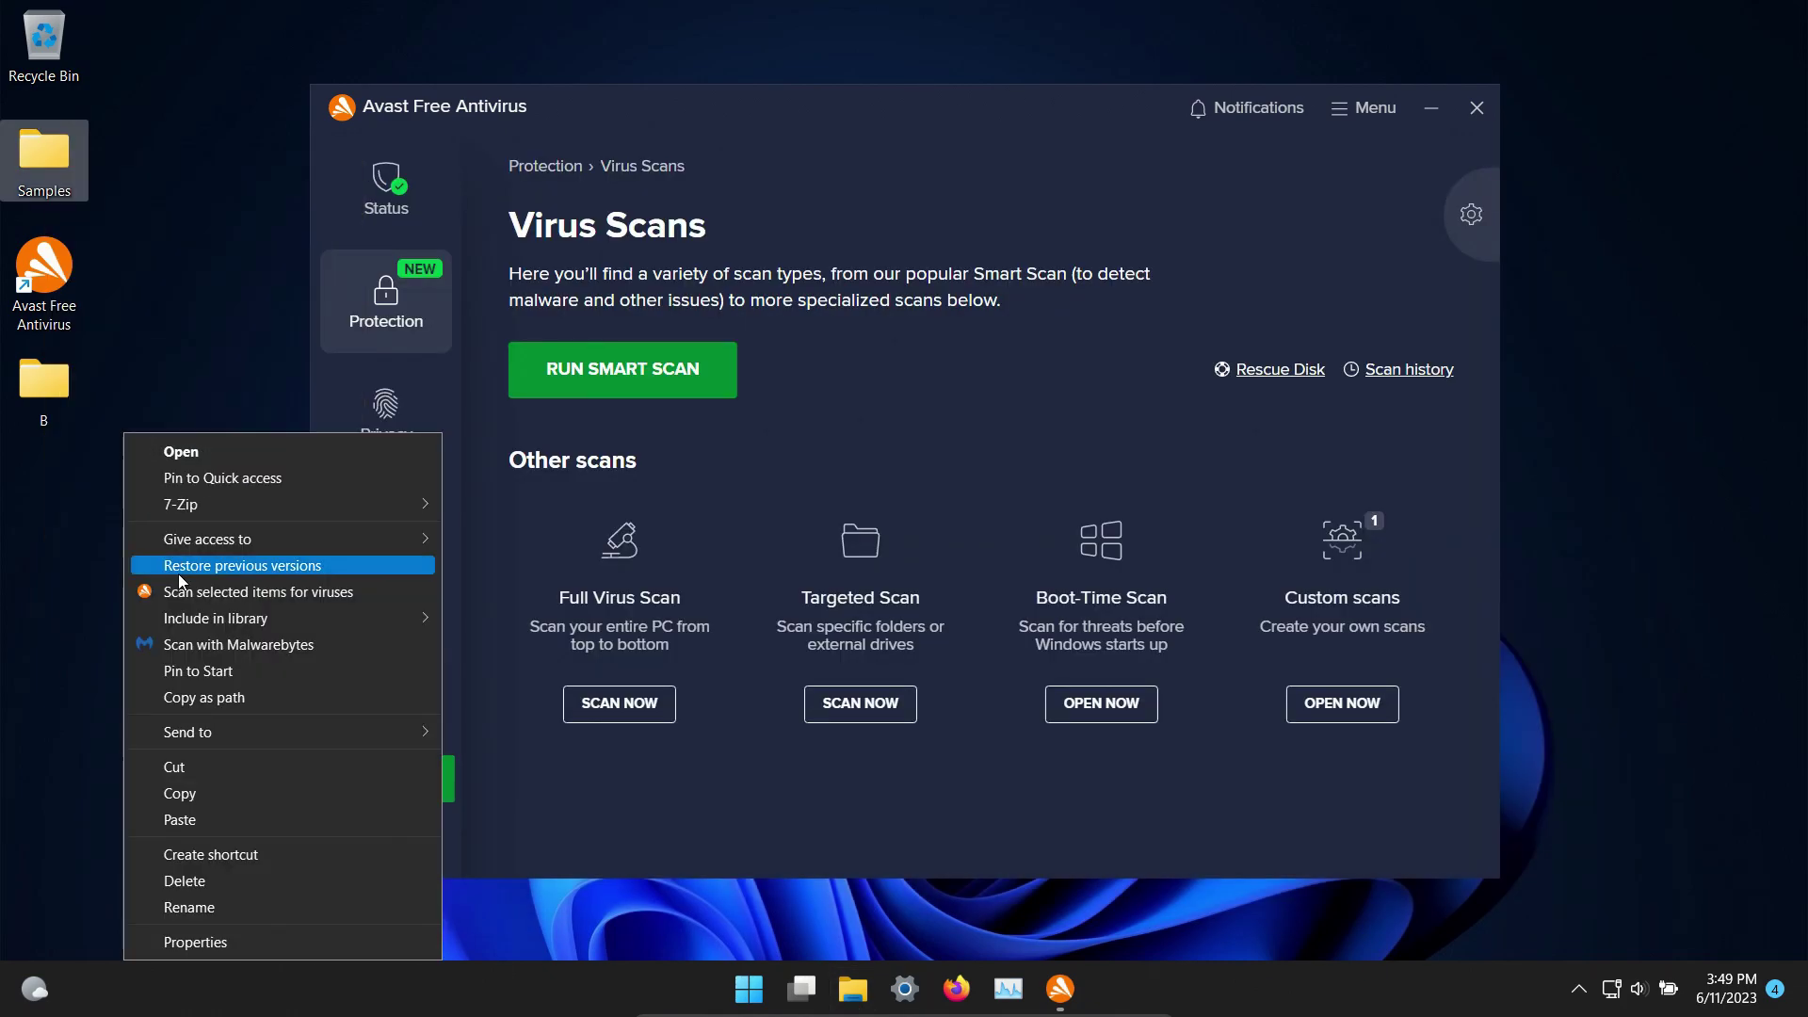
left_click(226, 595)
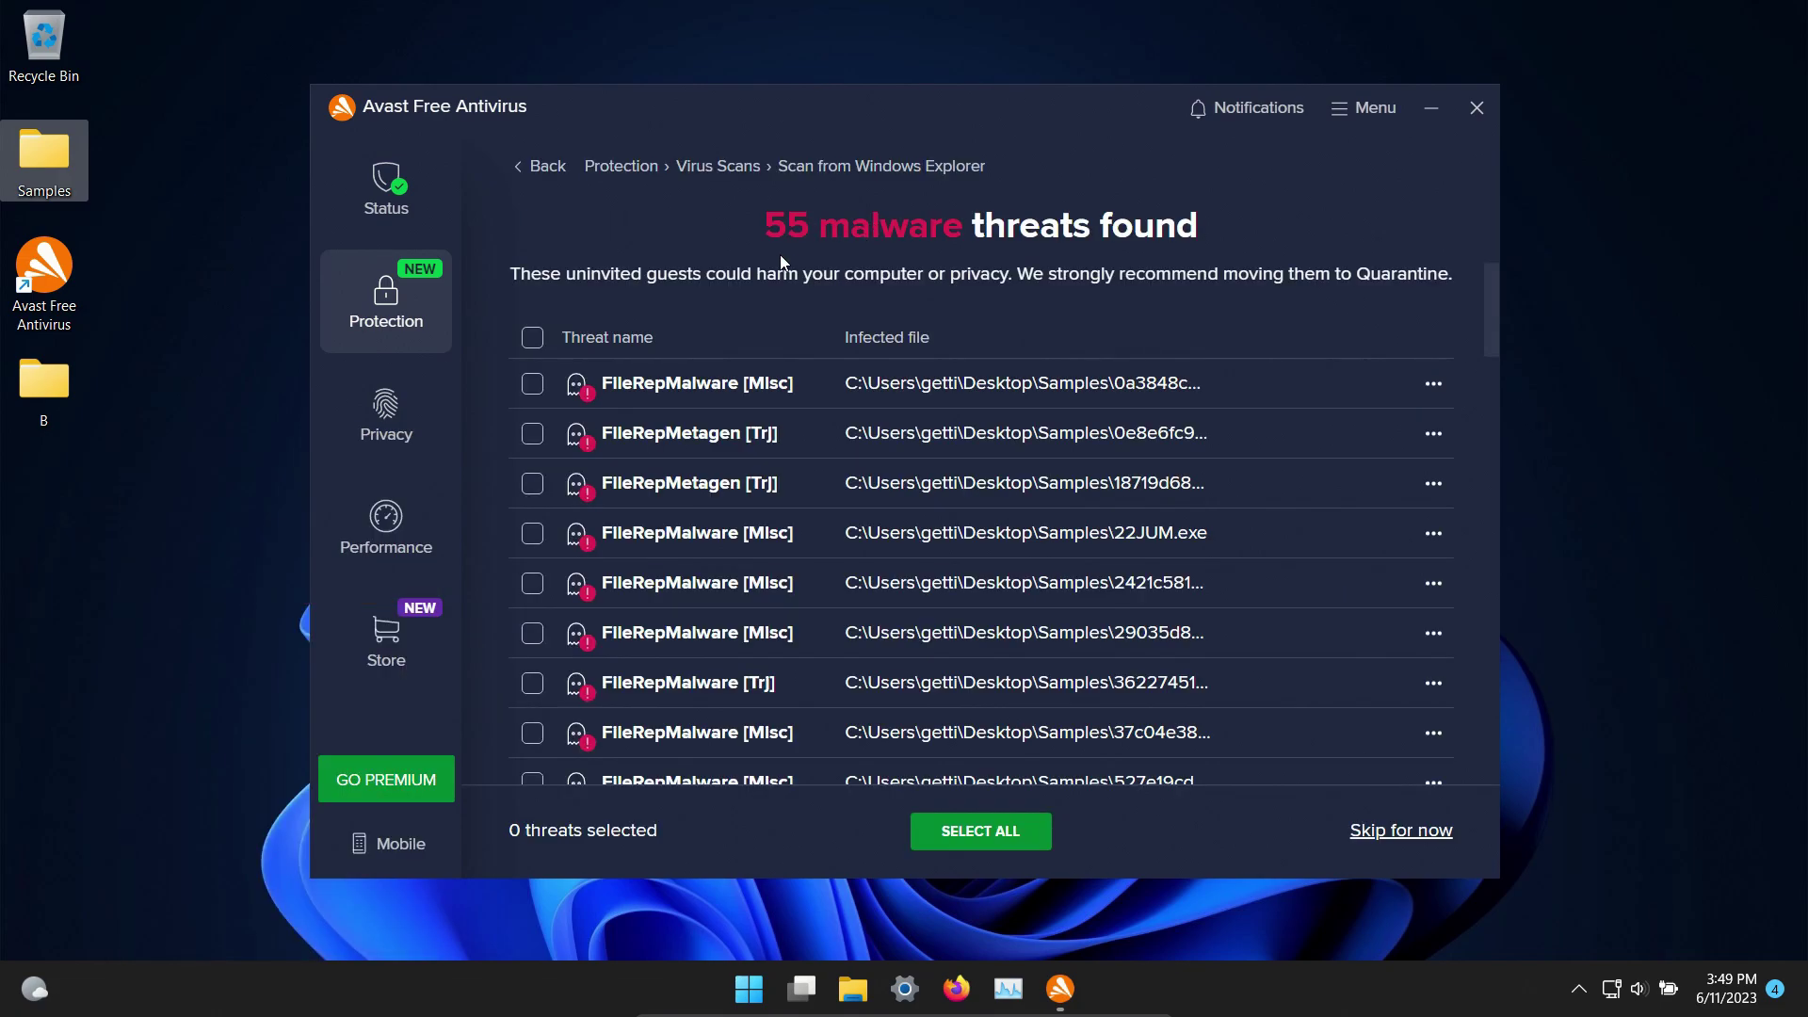
Select and resolve all 55 threats found in the Samples folder.
left_click(531, 338)
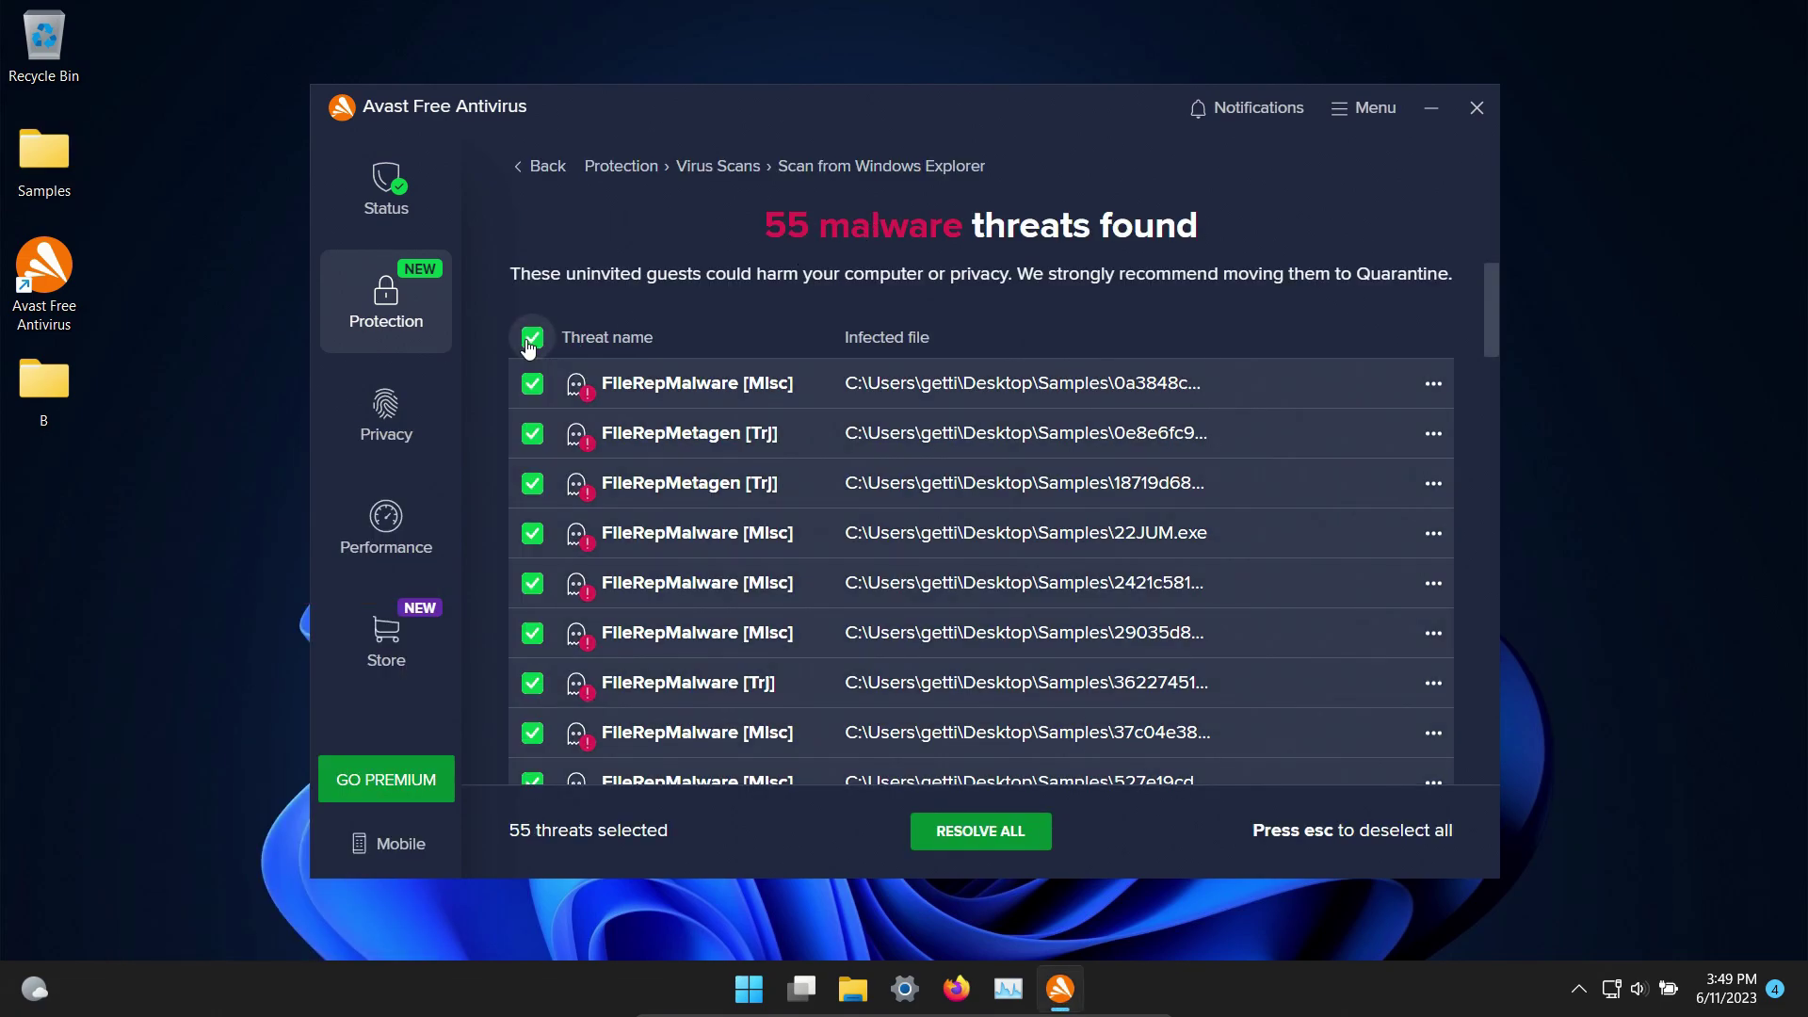
left_click(985, 841)
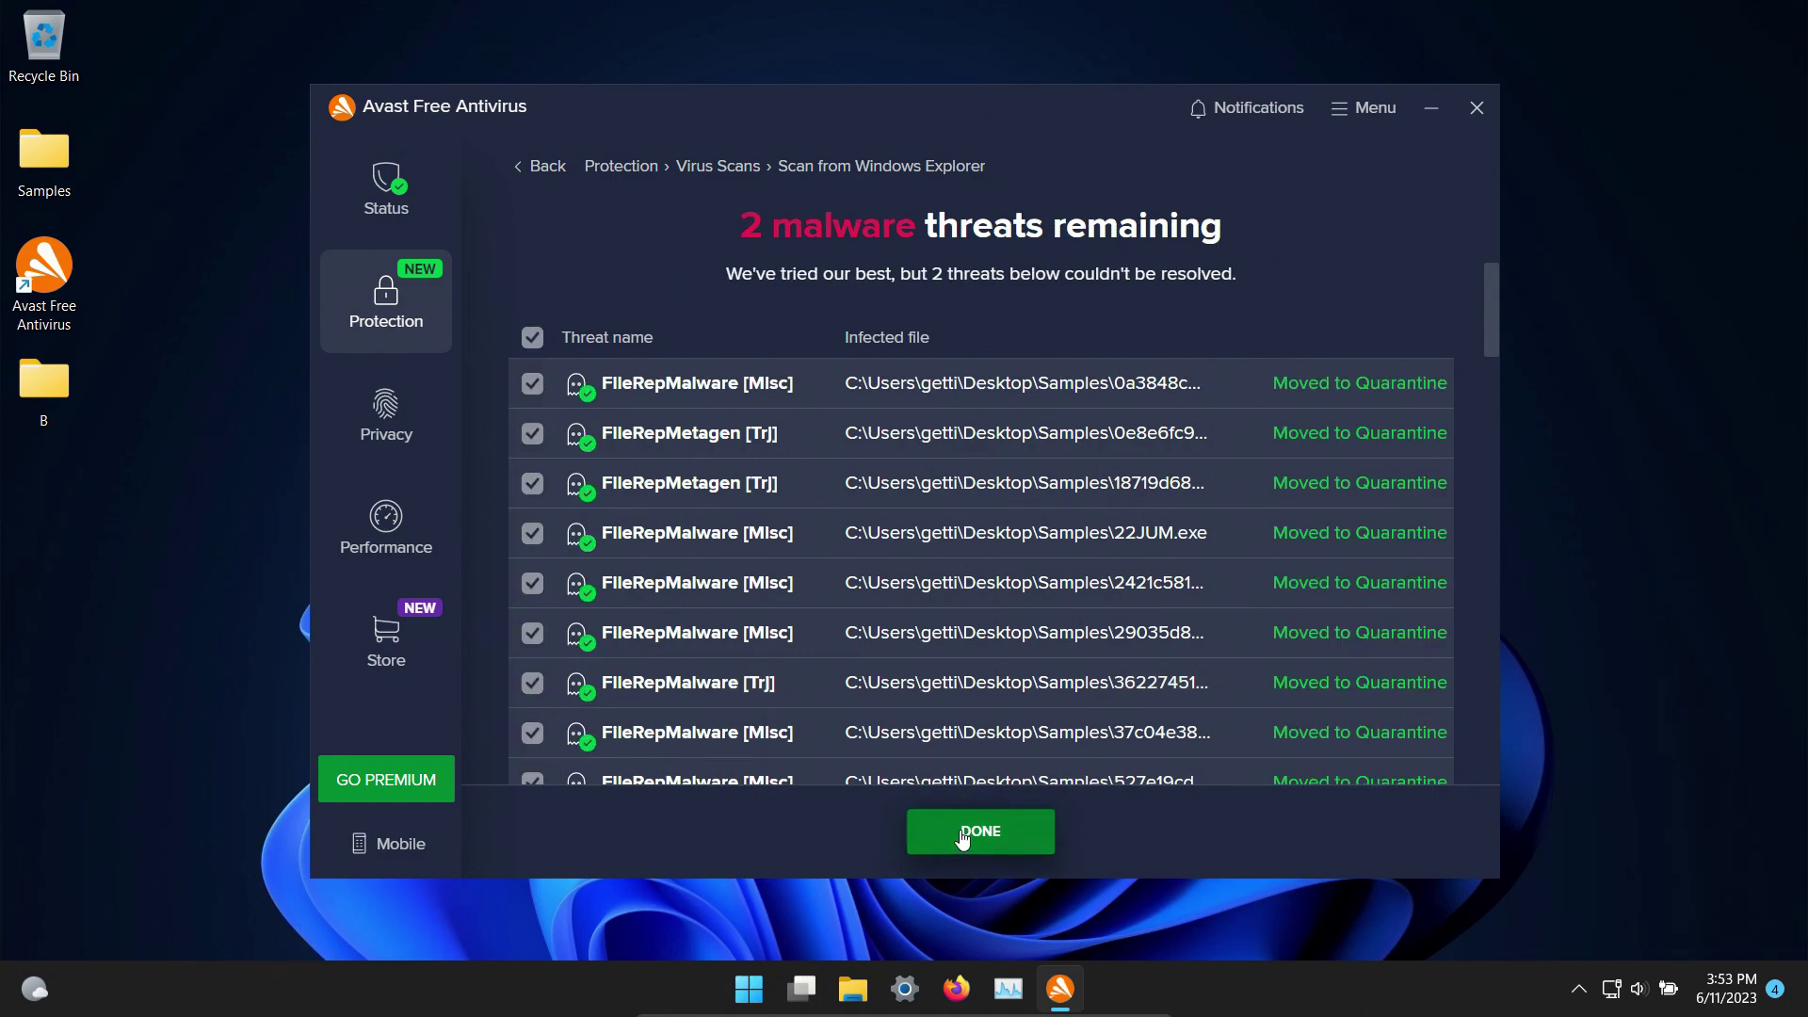
left_click(959, 831)
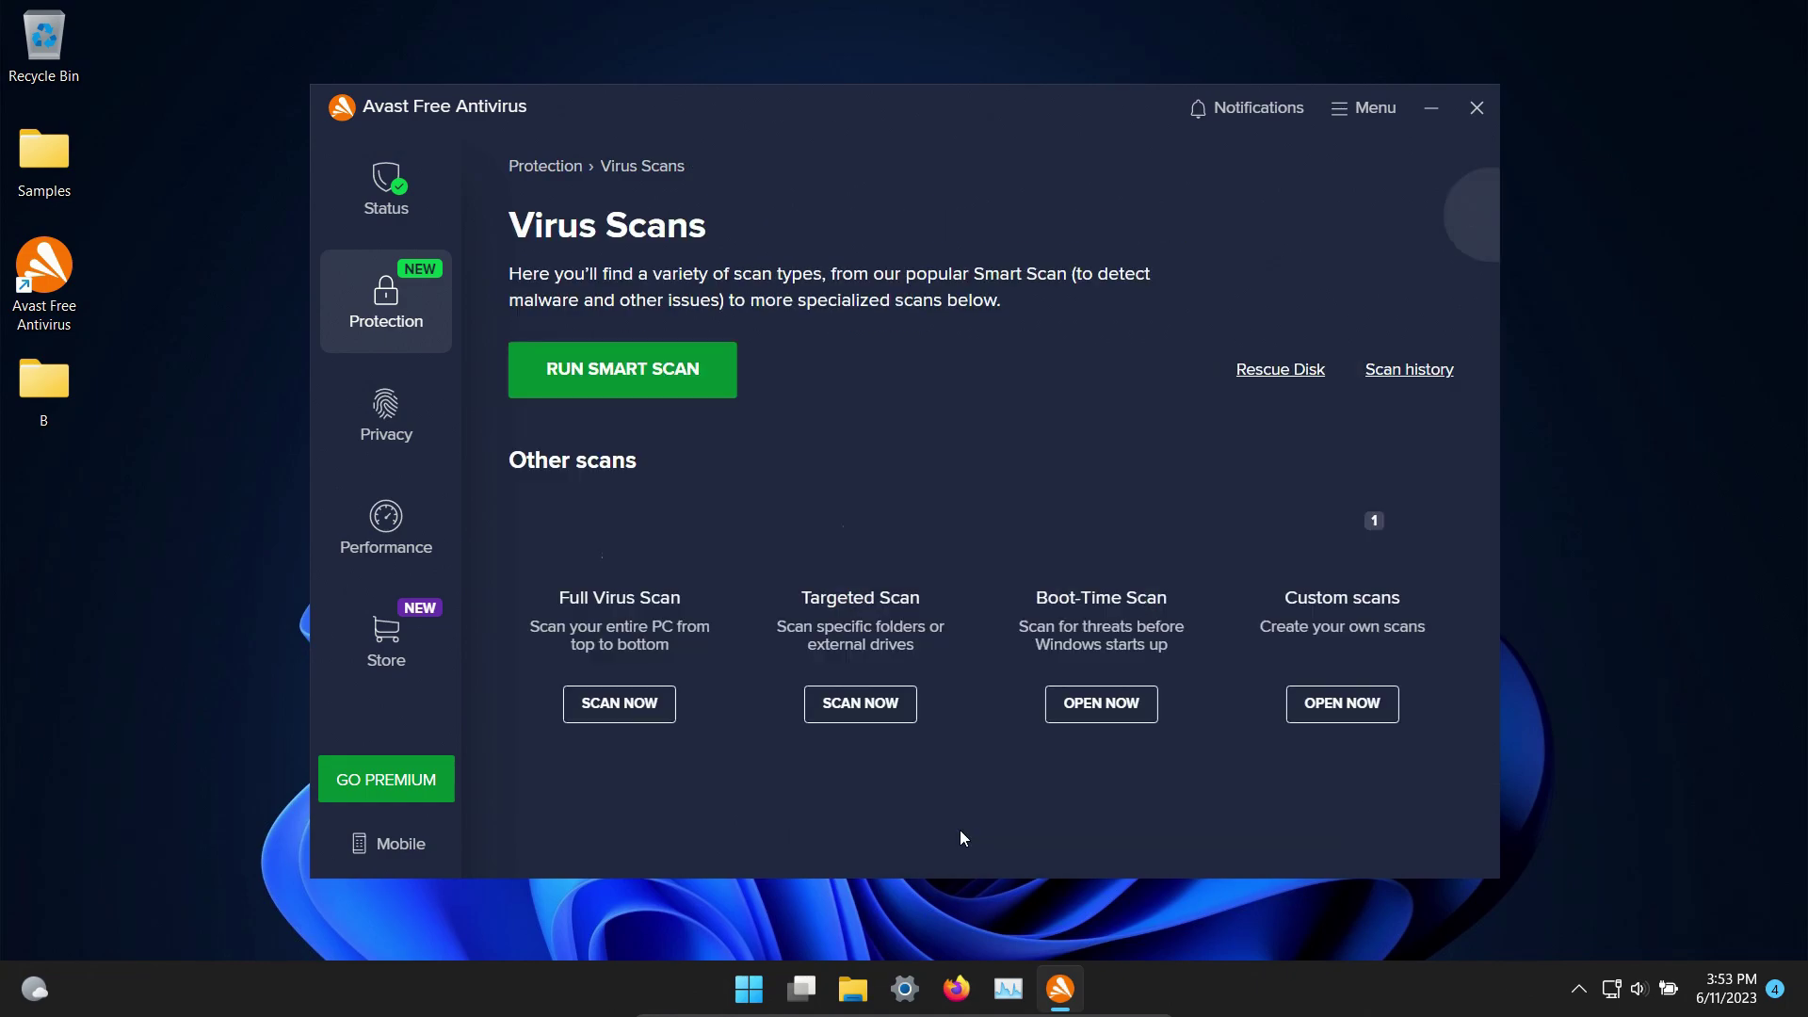
Open the Samples folder, select several surviving samples, and run DTLEP.exe.
double_click(44, 145)
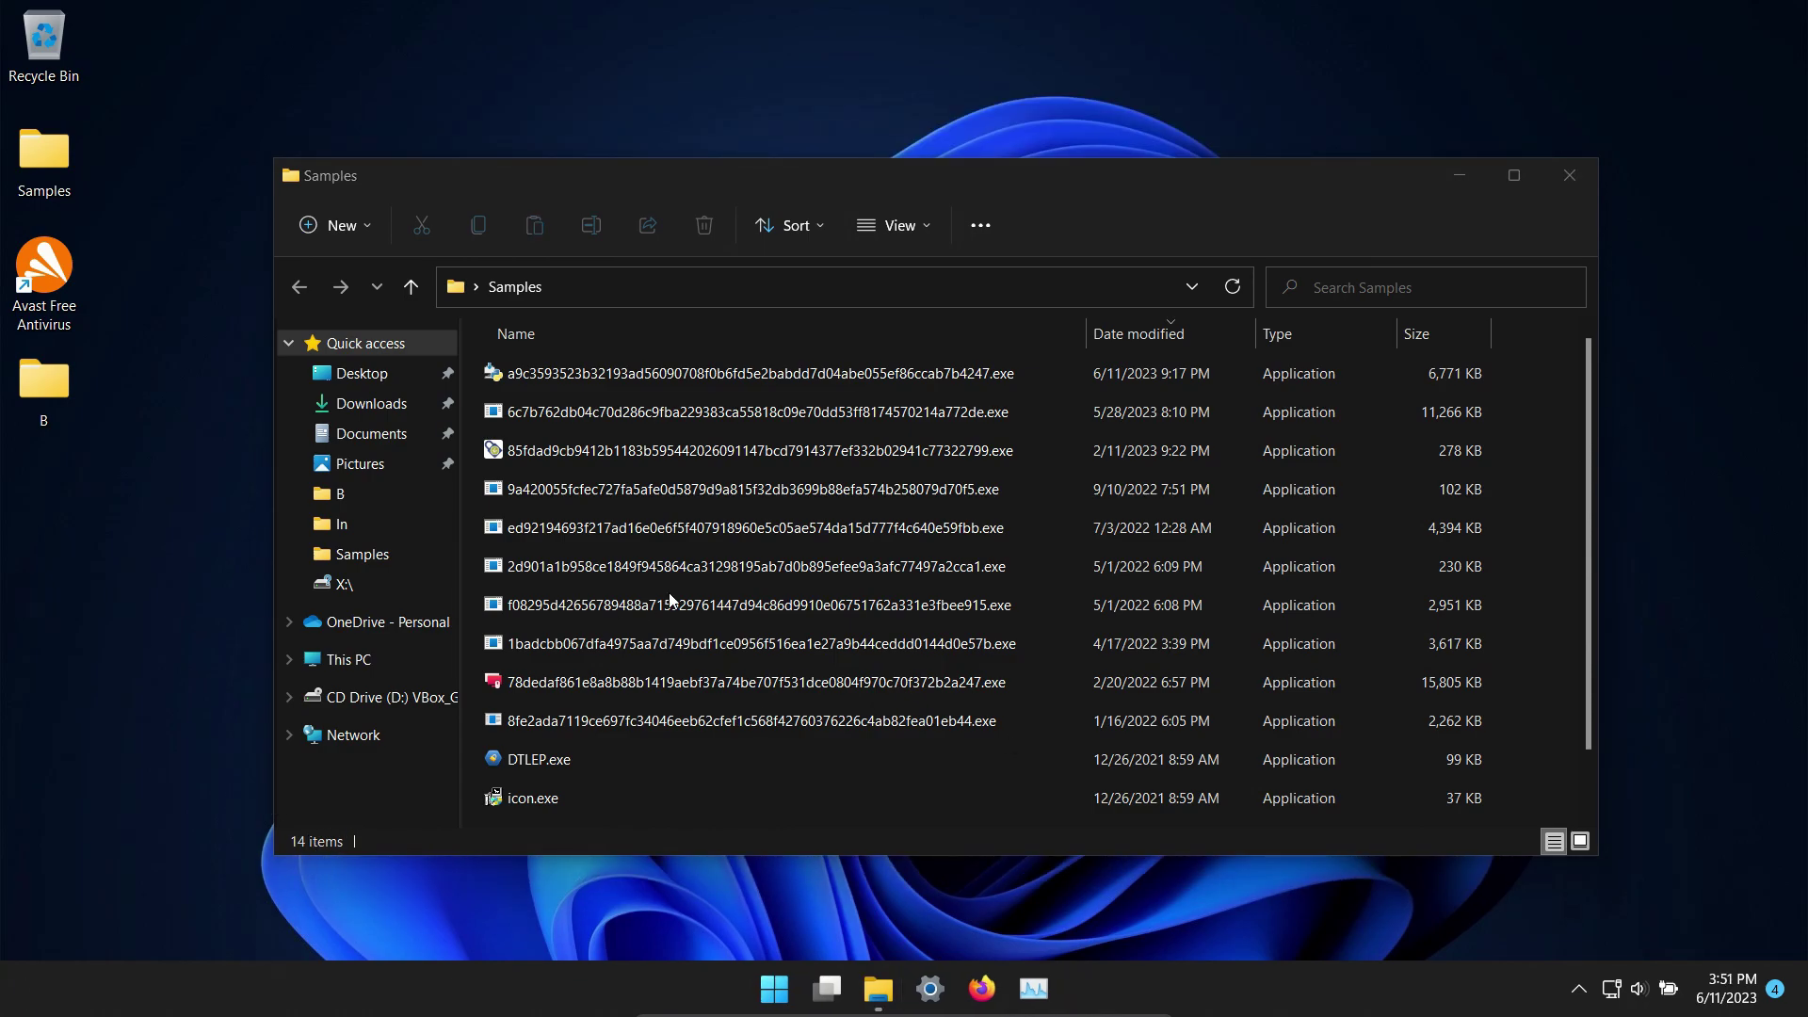
left_click(770, 373)
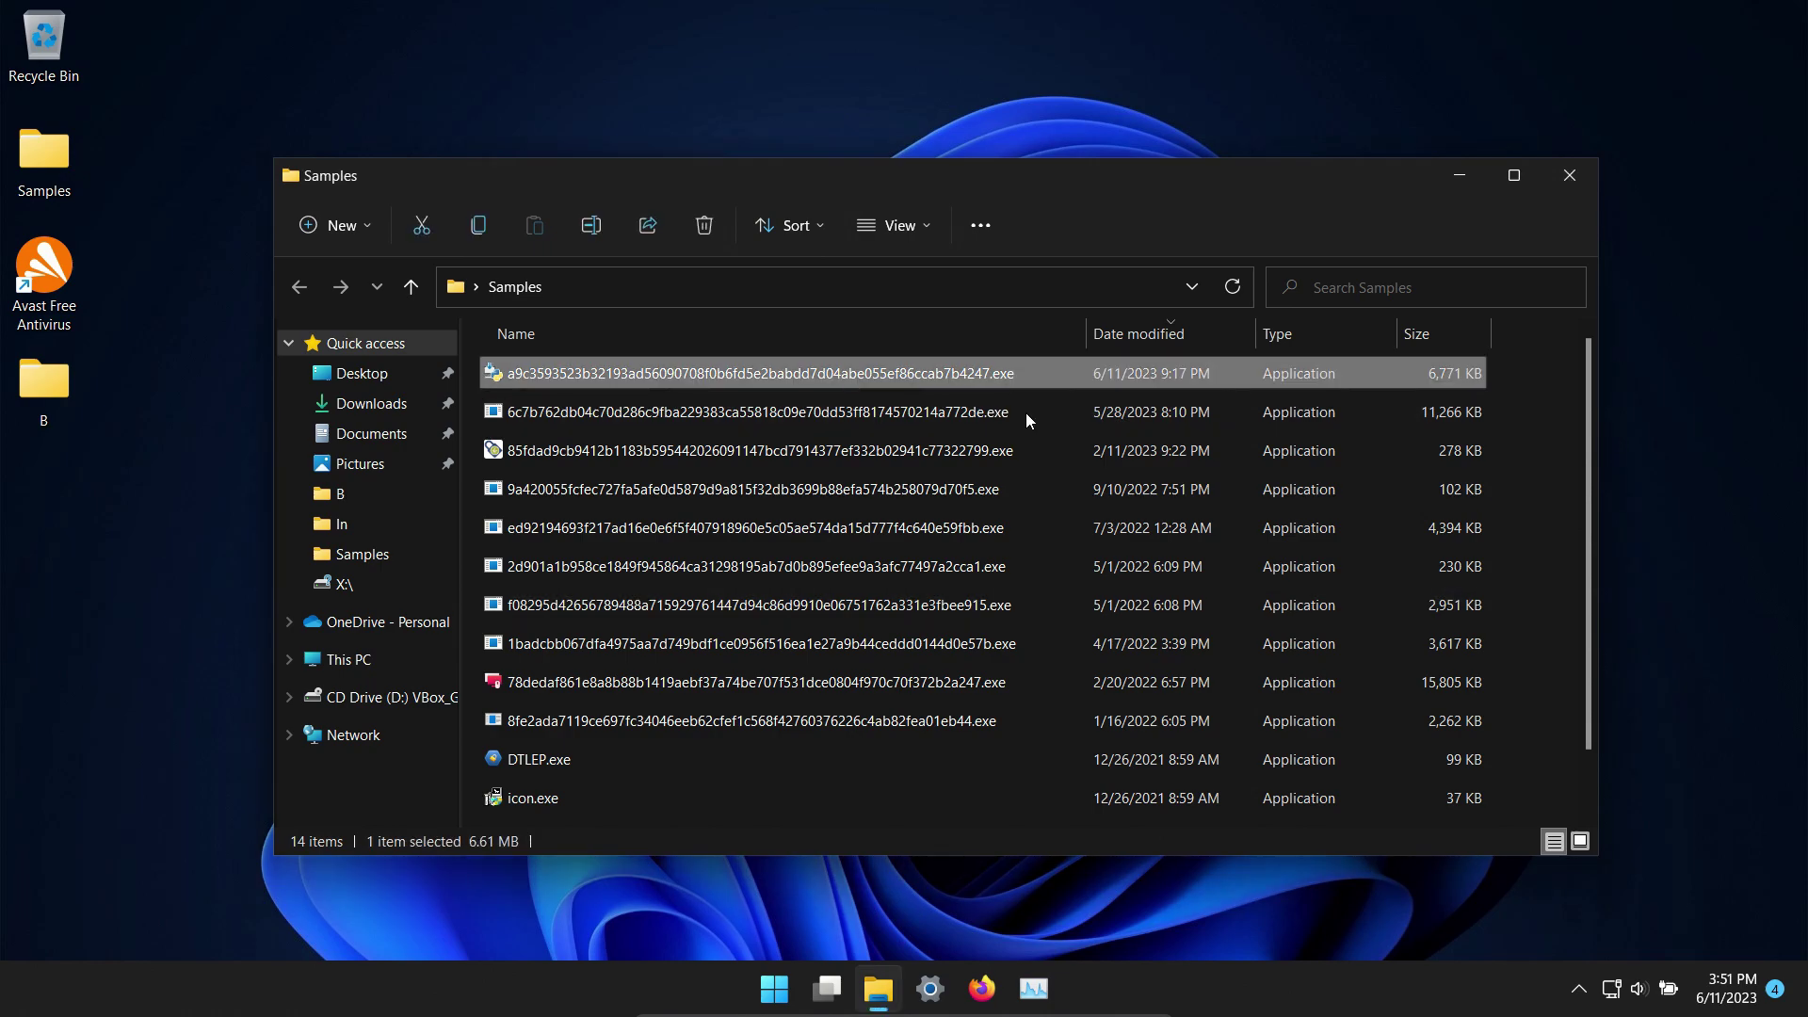
left_click(1027, 450)
left_click(1060, 527)
left_click(1196, 605)
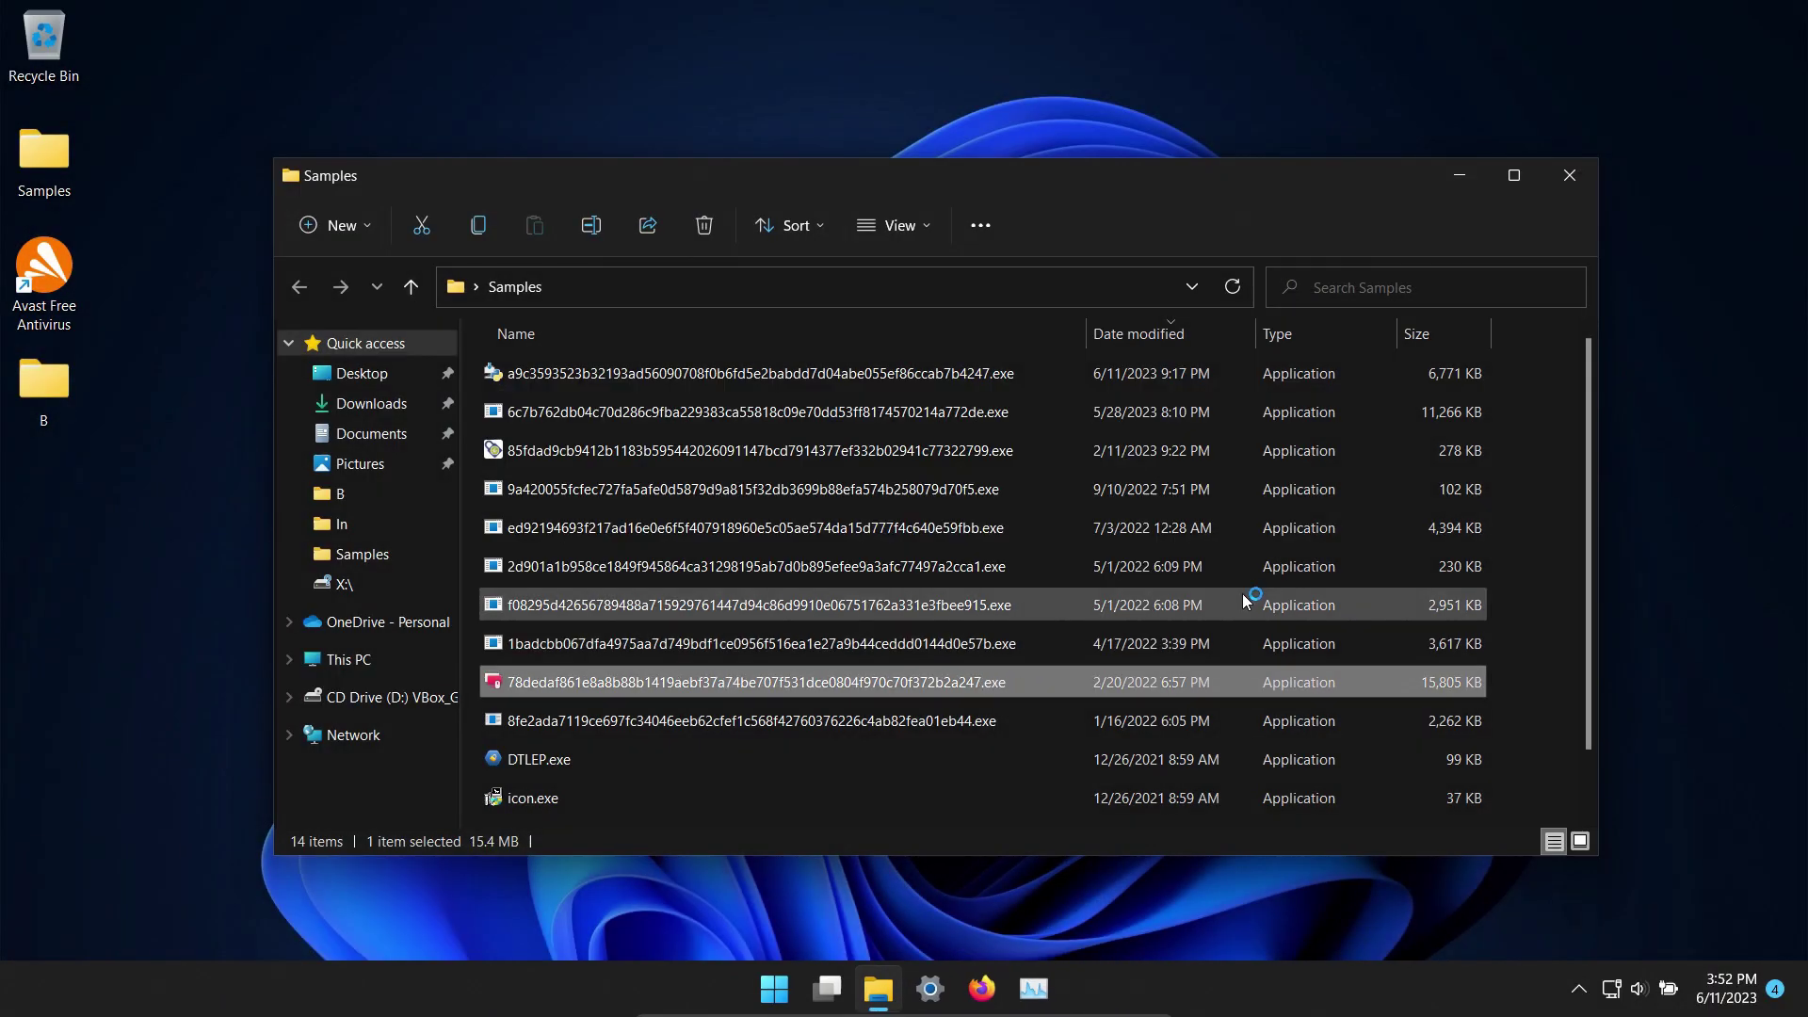
left_click(1053, 682)
double_click(1053, 749)
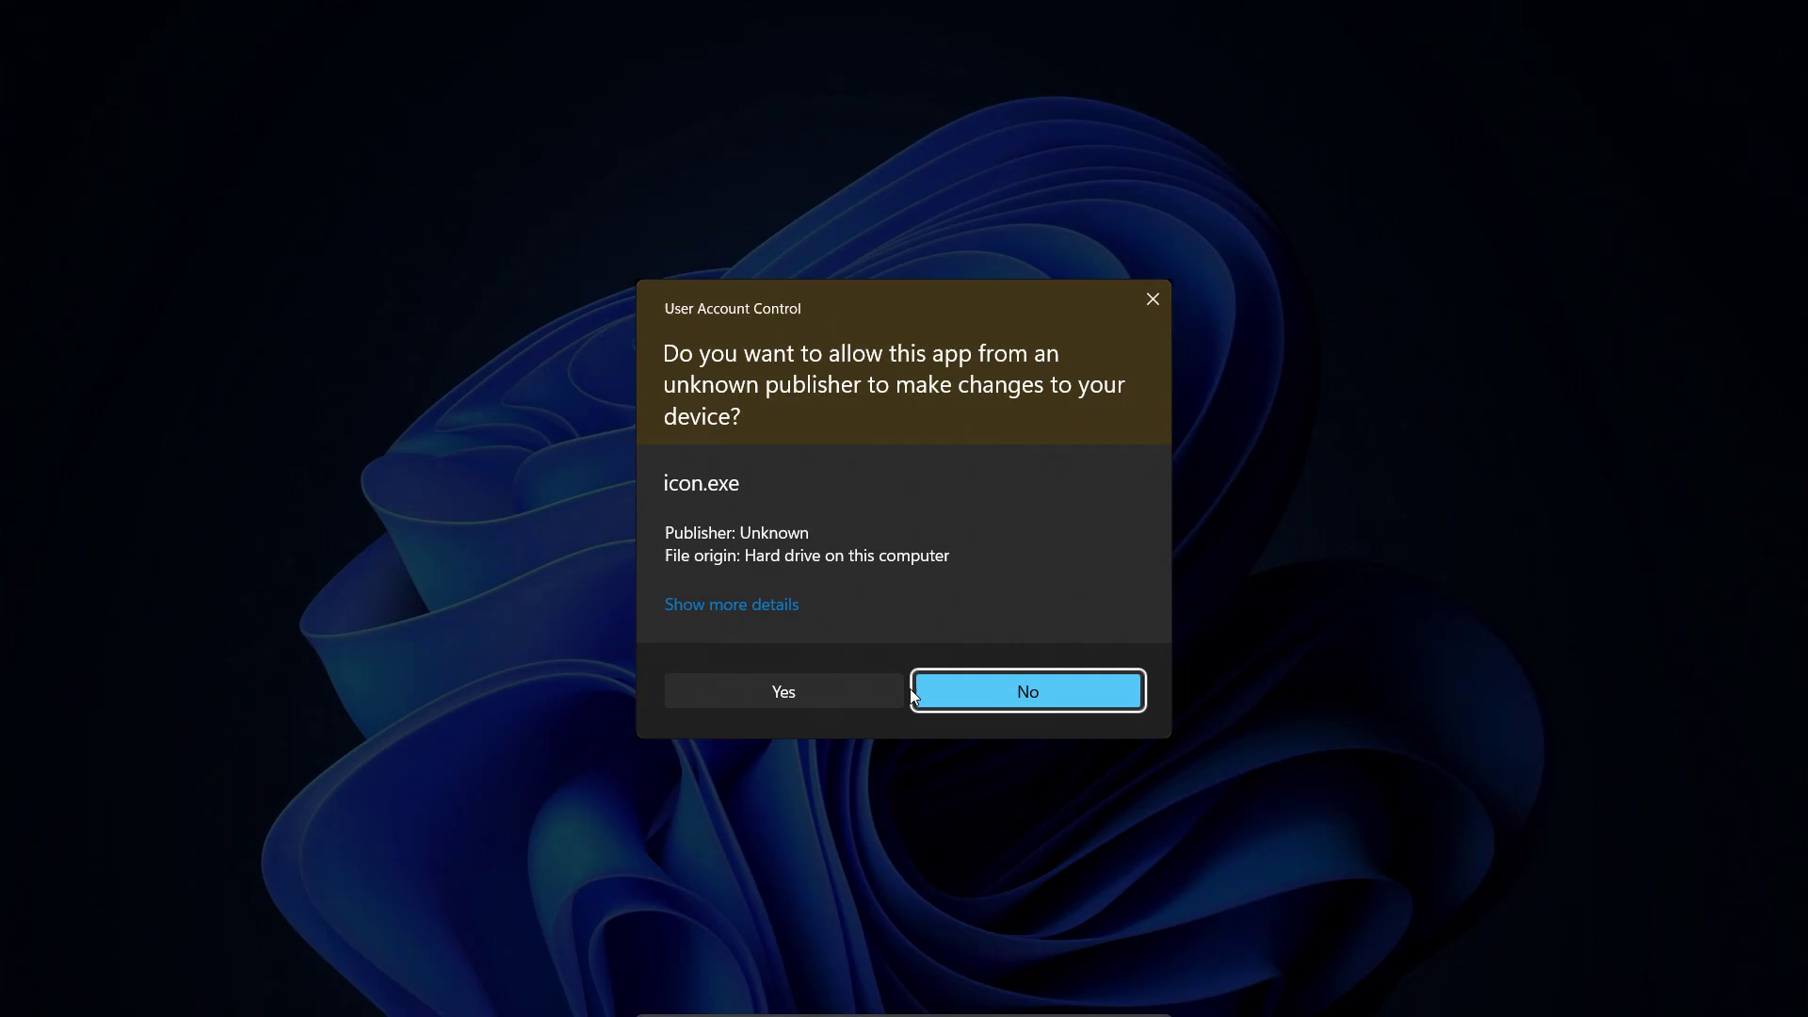
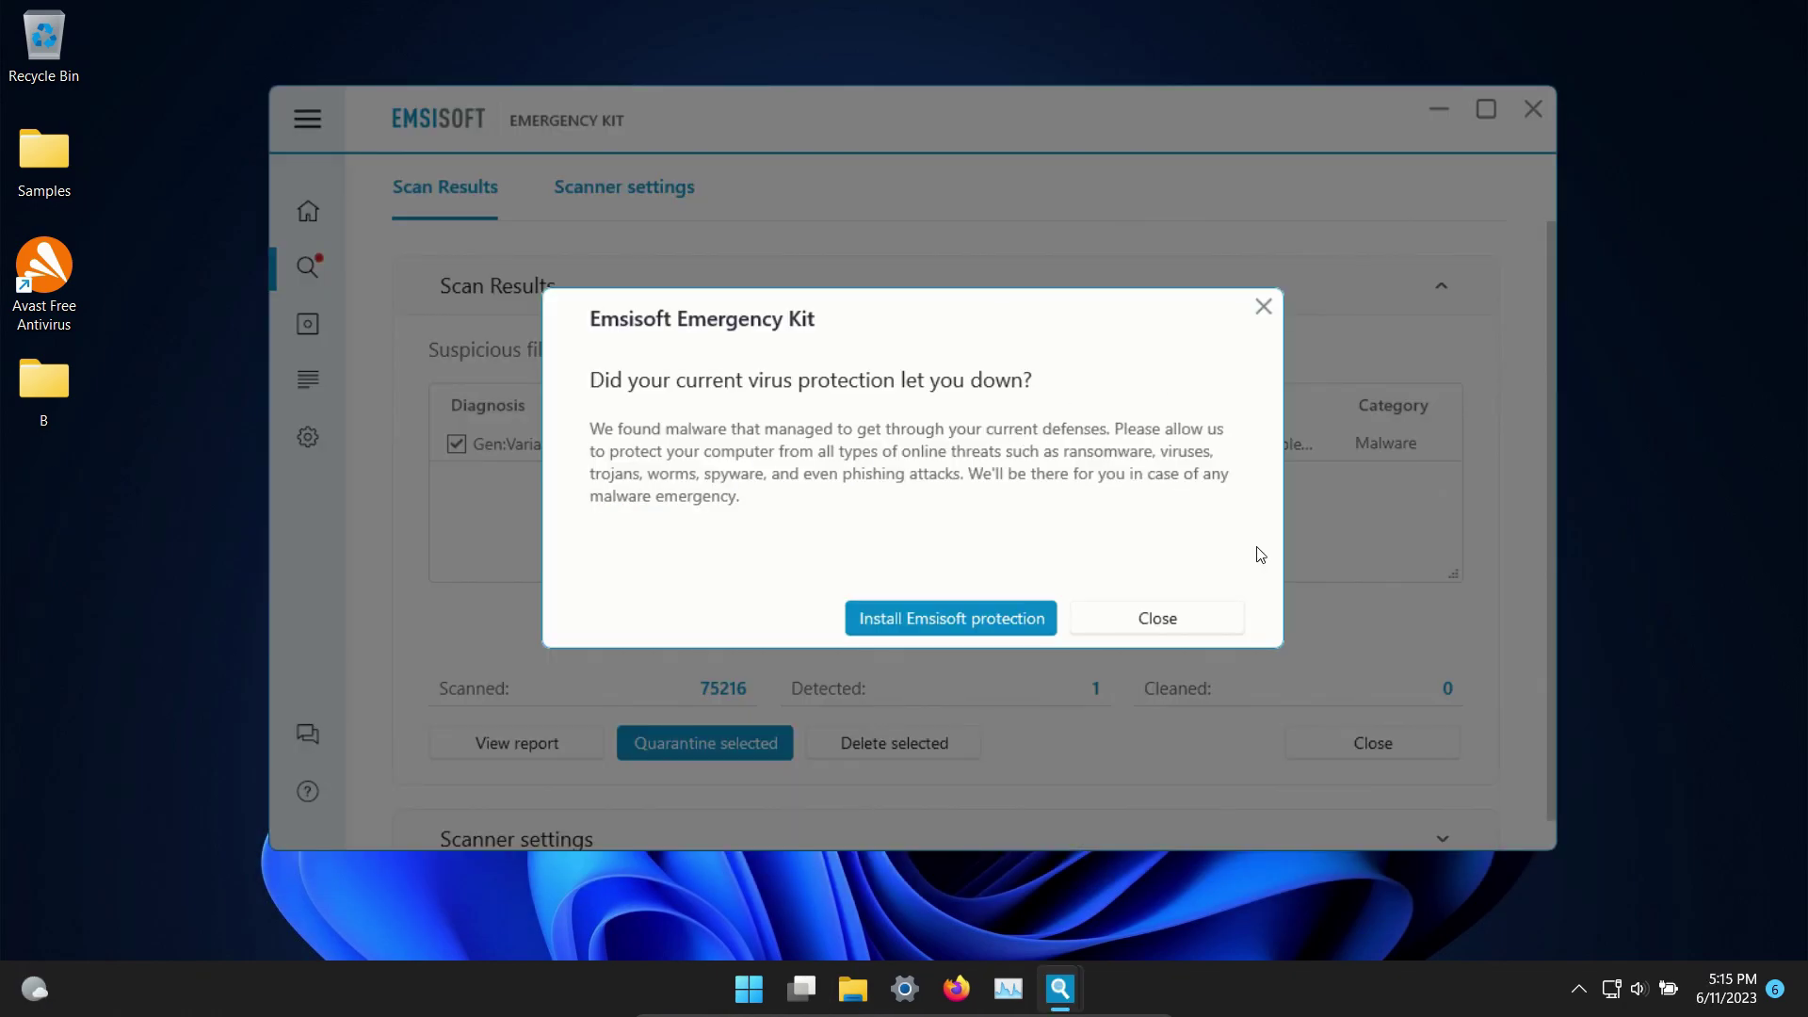
Close the 'Install Emsisoft protection' popup to reveal the scan results.
left_click(1189, 623)
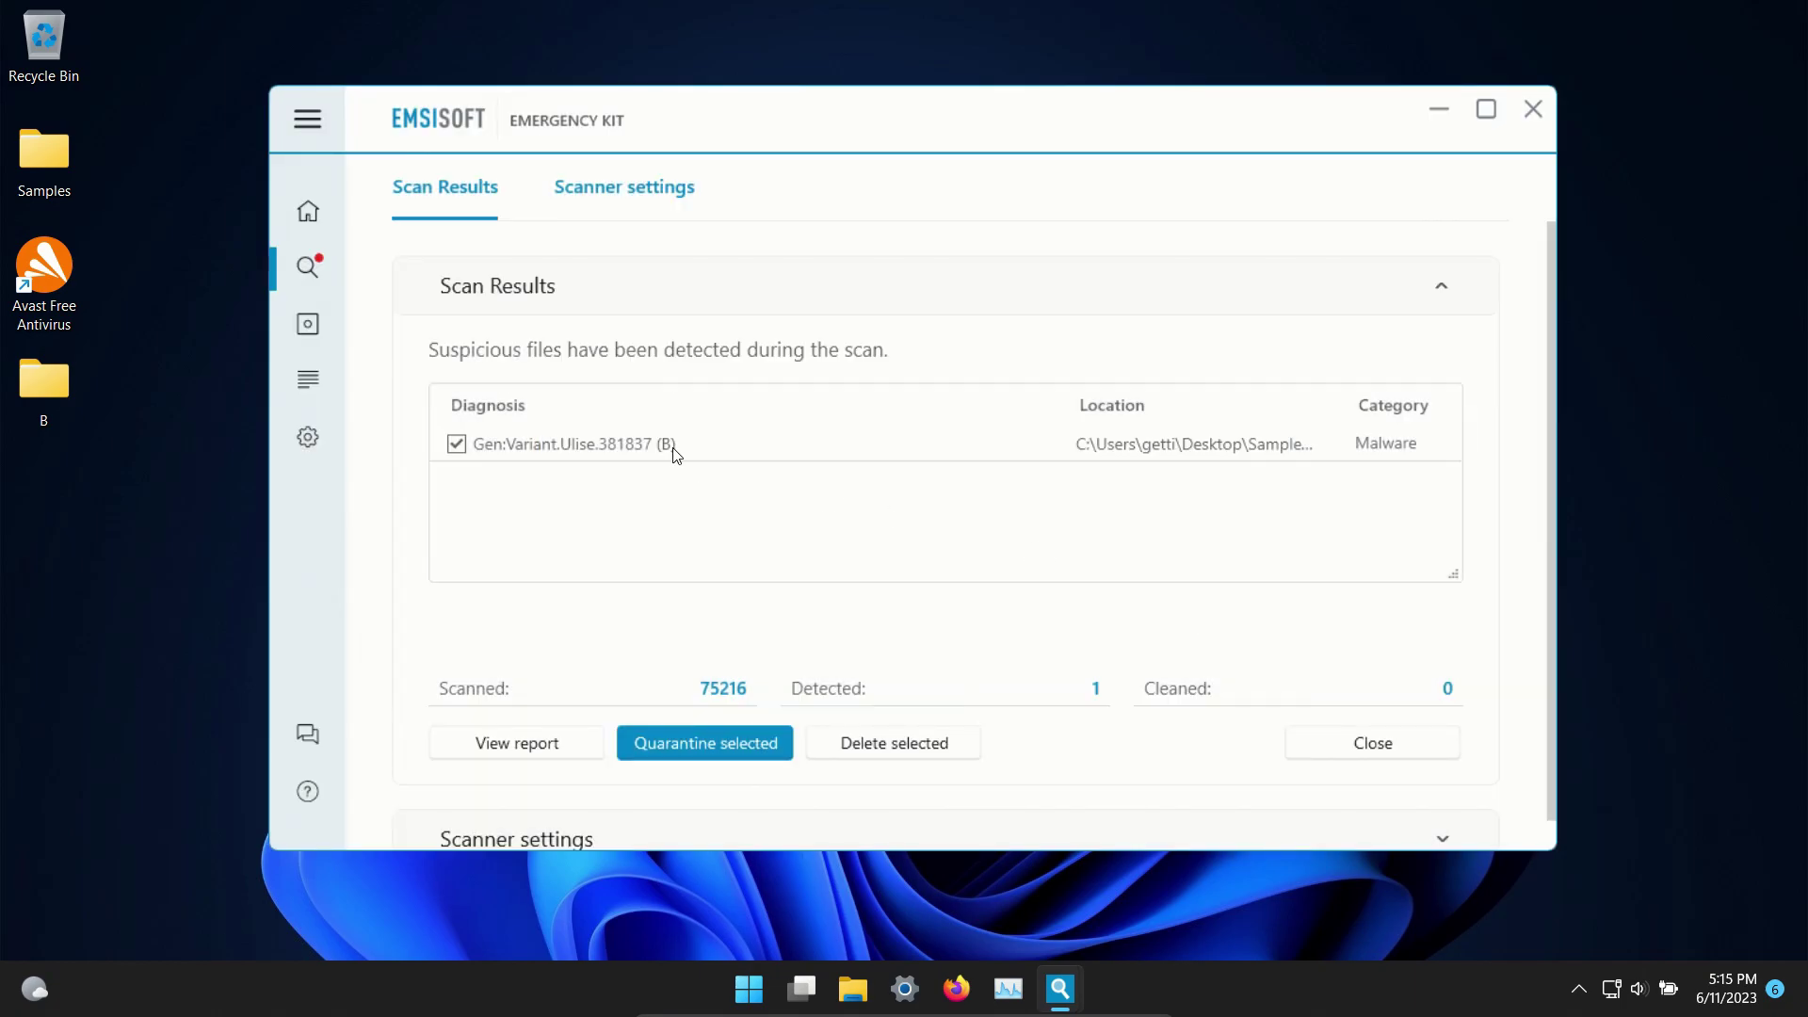